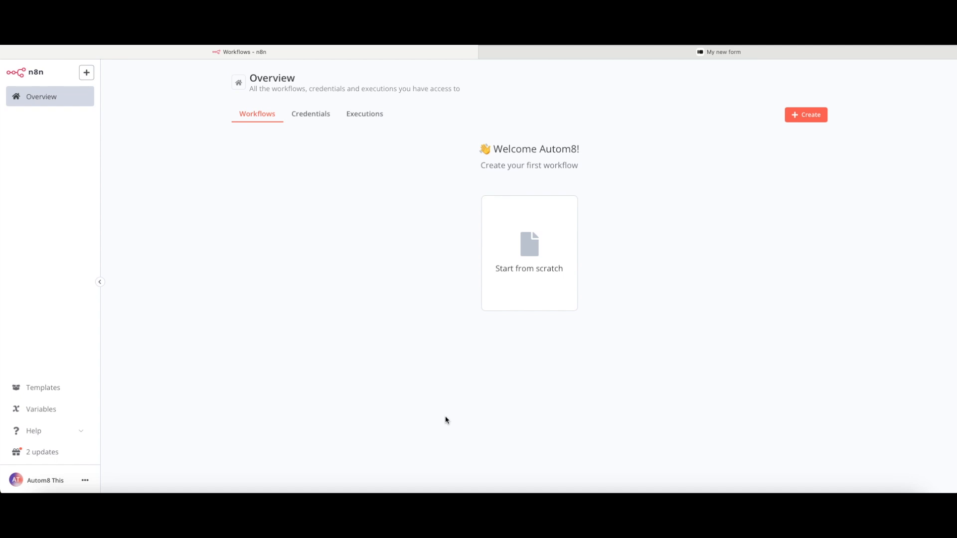
# - Start a new workflow from scratch with an 'On webhook call' Webhook trigger
pyautogui.click(530, 268)
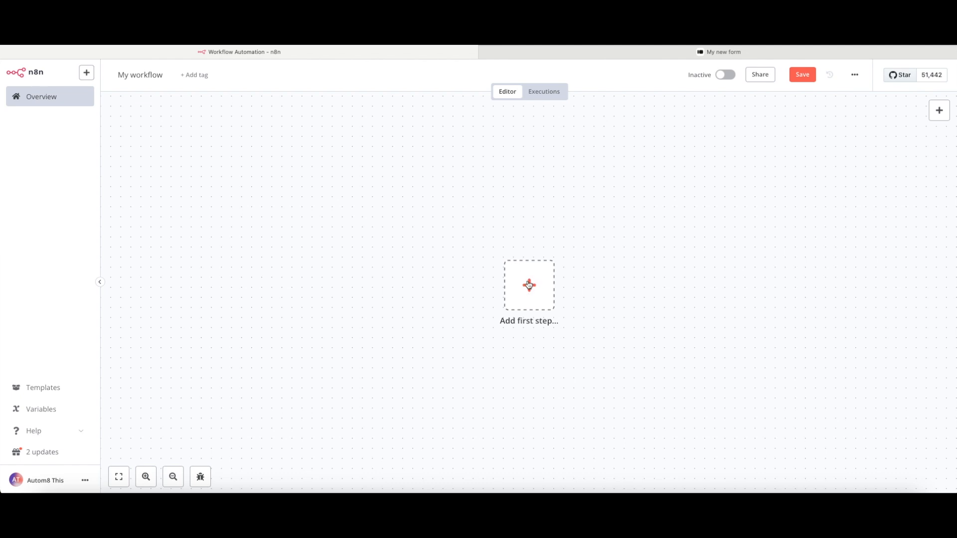
pyautogui.click(528, 284)
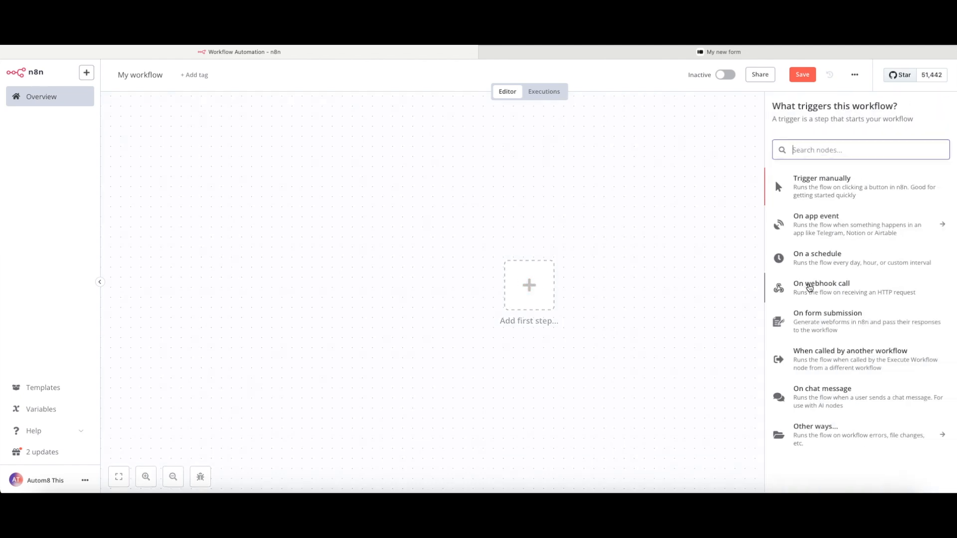
pyautogui.click(809, 288)
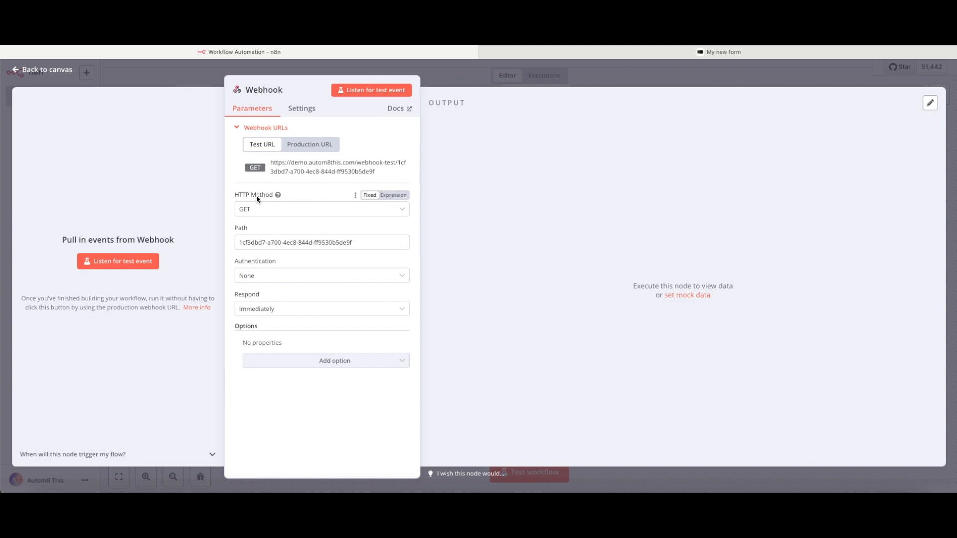
pyautogui.click(279, 209)
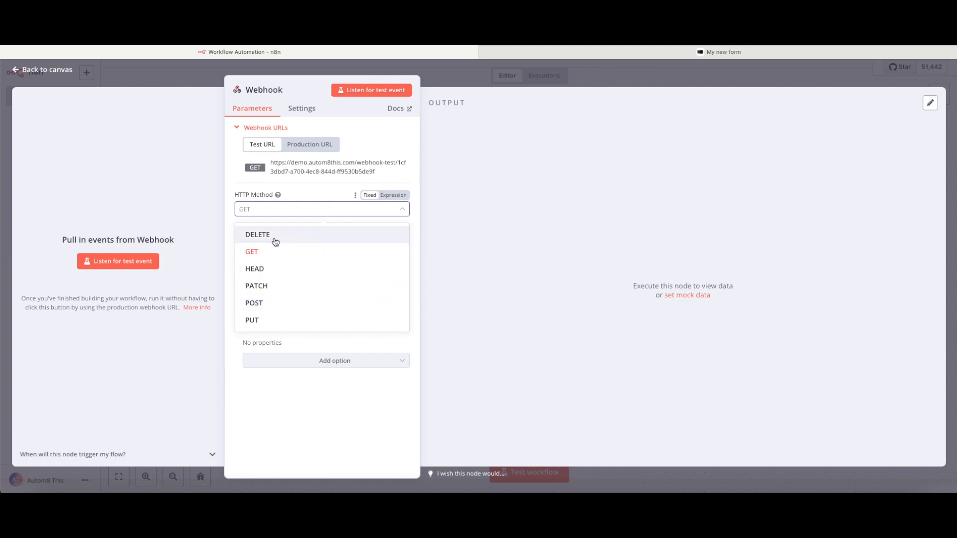
# - Set the Webhook HTTP method to POST and its path to test-webhook
pyautogui.click(269, 303)
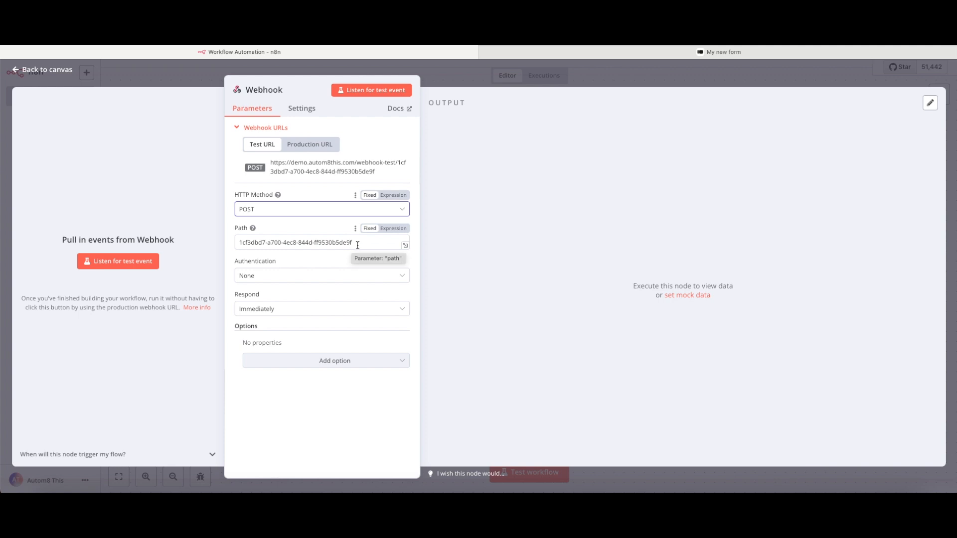
pyautogui.moveTo(358, 243); pyautogui.dragTo(236, 242)
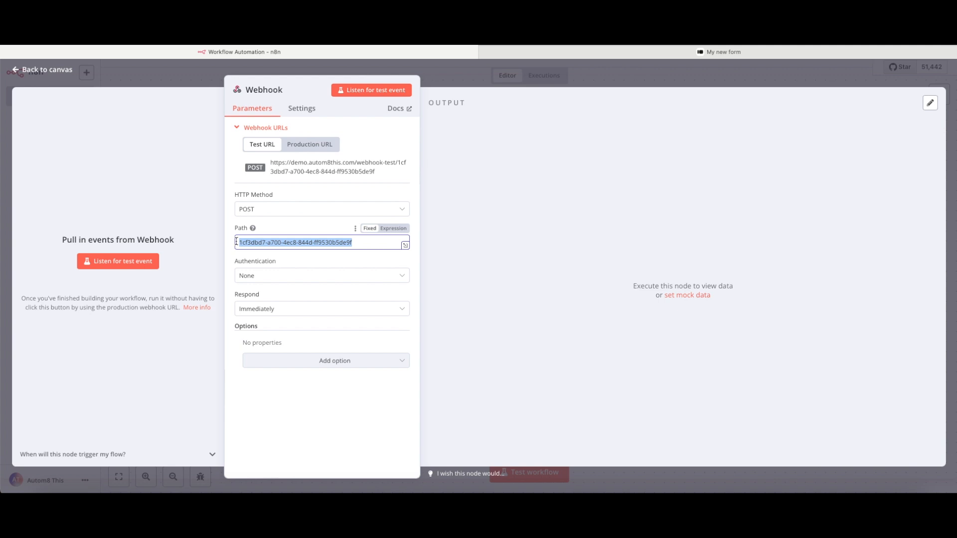
pyautogui.write('test-')
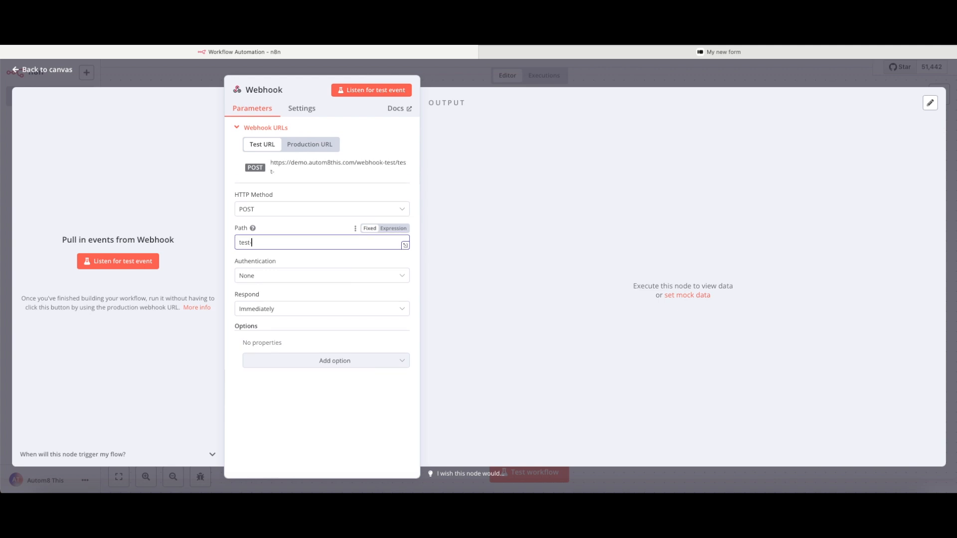
pyautogui.write('webhook')
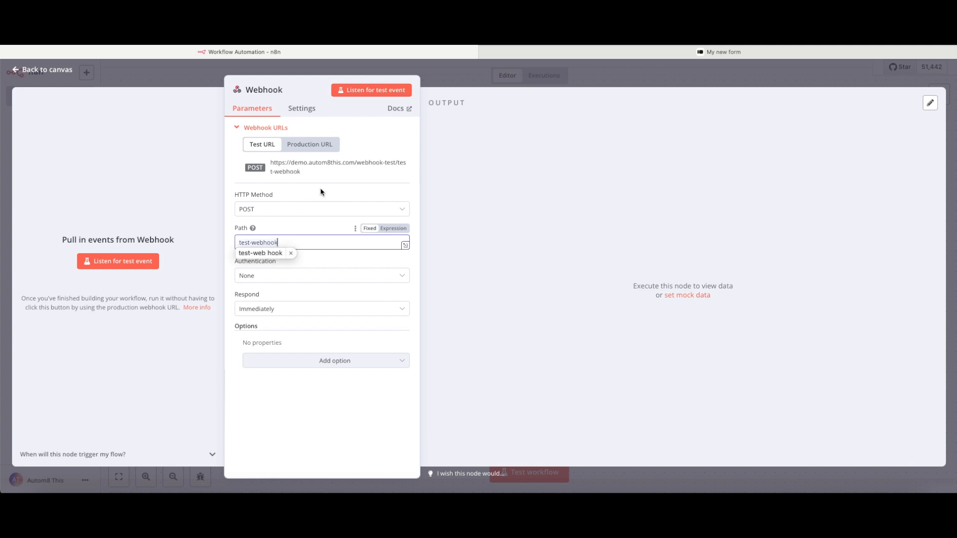
# - Remove the stray space from the path, copy the test URL, and listen for a test event
pyautogui.click(397, 172)
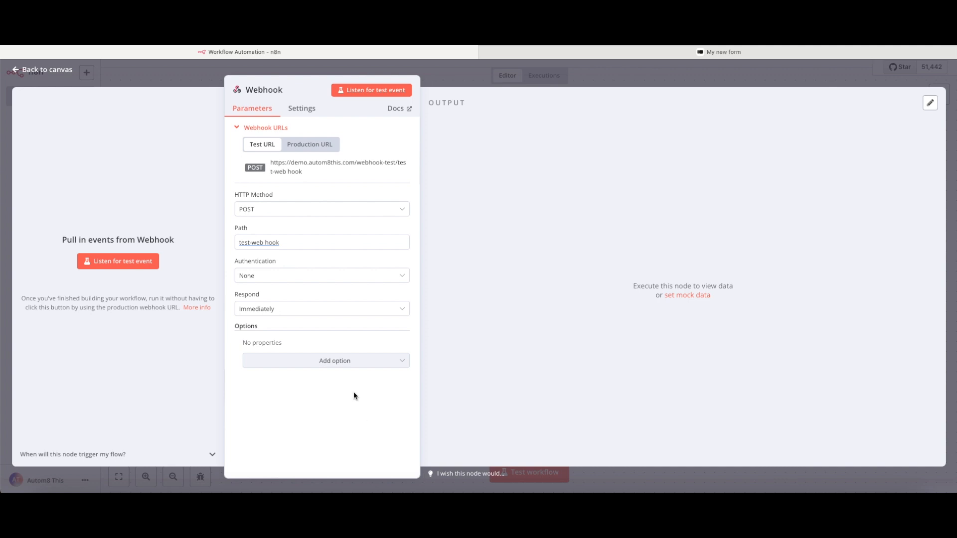
pyautogui.click(267, 242)
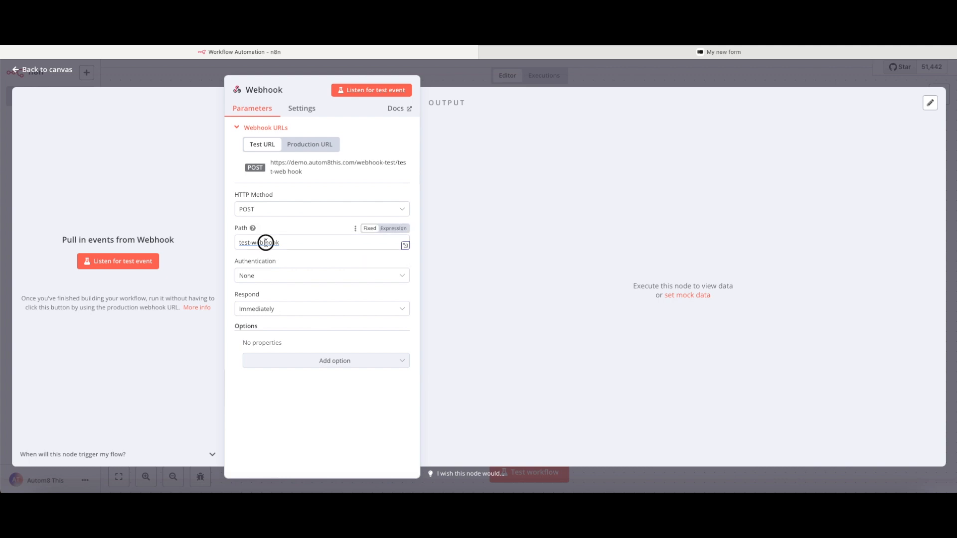
pyautogui.press('BackSpace')
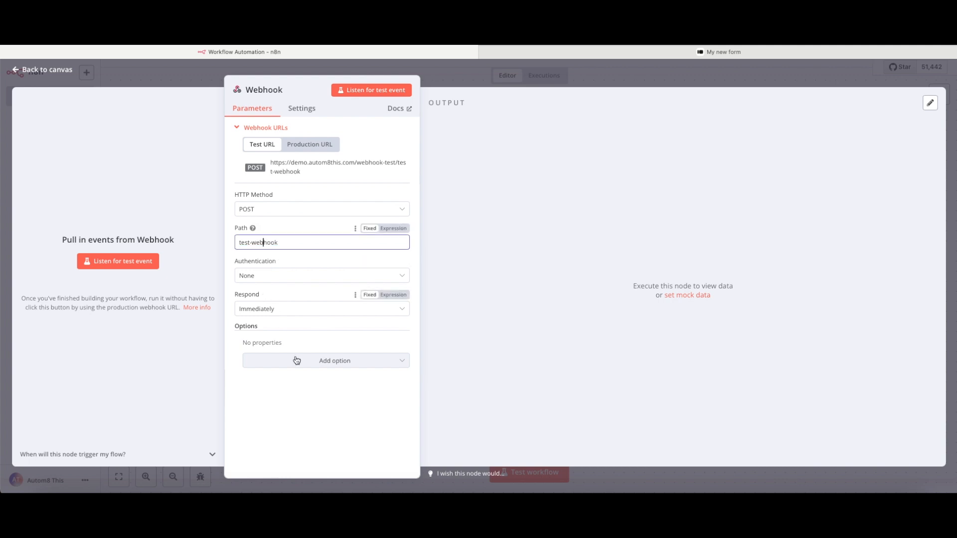
pyautogui.click(307, 393)
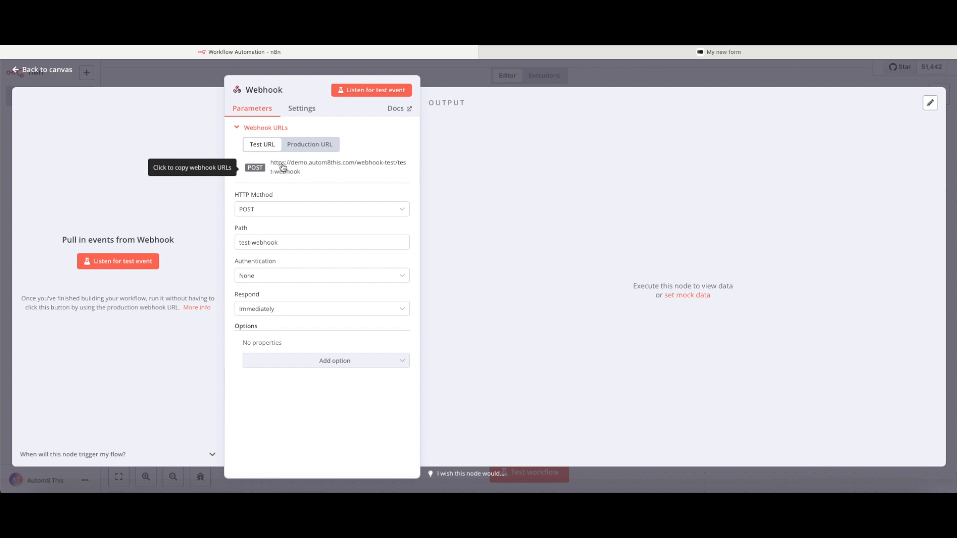
pyautogui.click(282, 167)
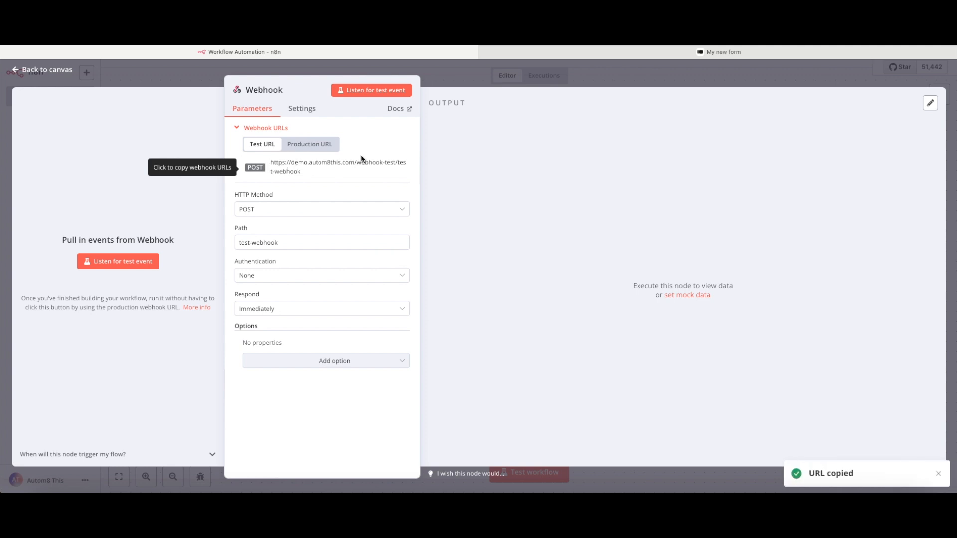
pyautogui.click(373, 92)
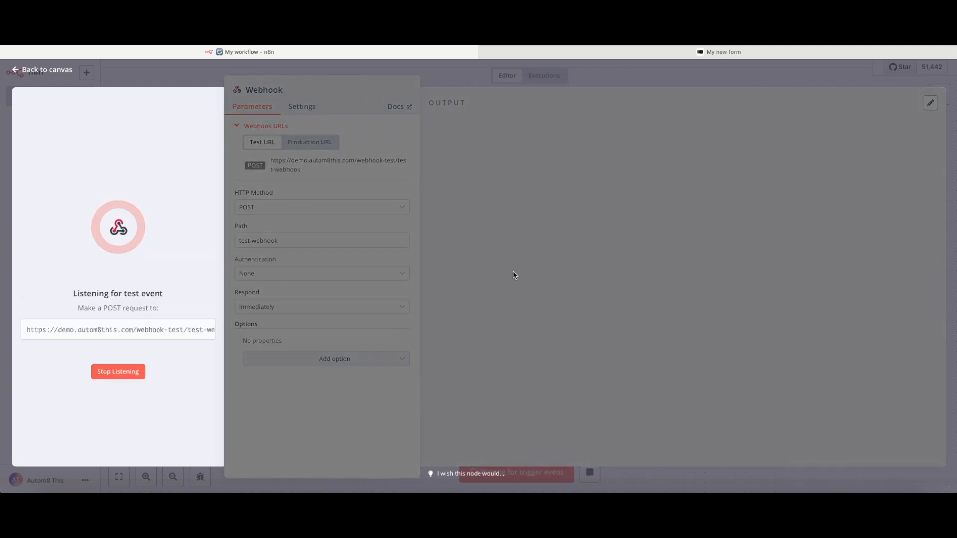
# - In Postman, make the request a POST to the pasted webhook test URL
pyautogui.click(821, 502)
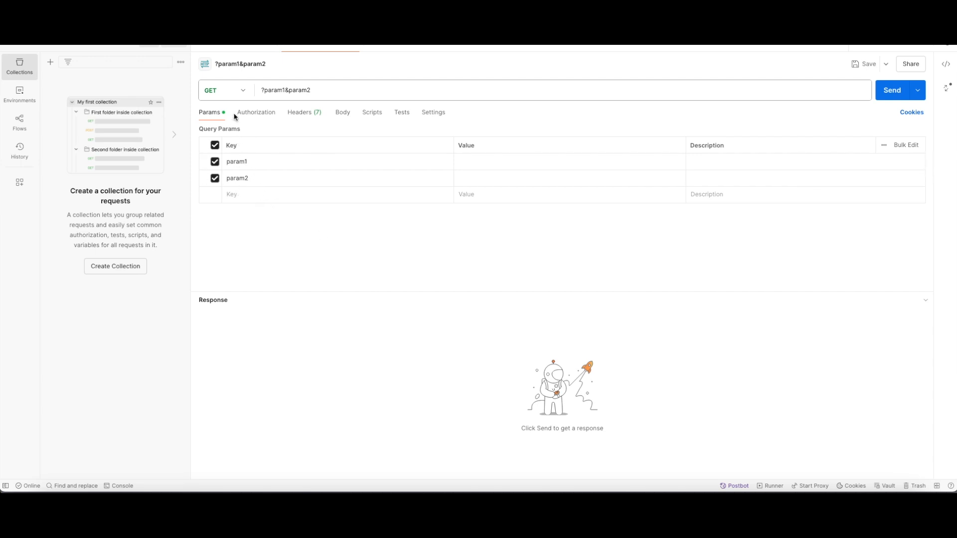
pyautogui.click(243, 92)
pyautogui.click(235, 128)
pyautogui.moveTo(344, 89); pyautogui.dragTo(256, 90)
pyautogui.hotkey('ctrl', 'v')
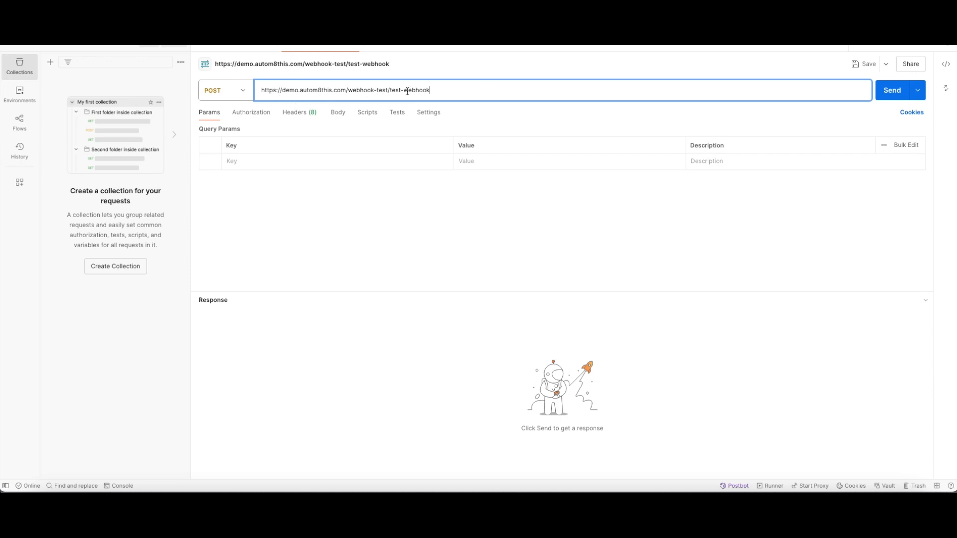
# - Add query params param1=test and param2=test2, send the request, and check n8n
pyautogui.click(281, 162)
pyautogui.write('para')
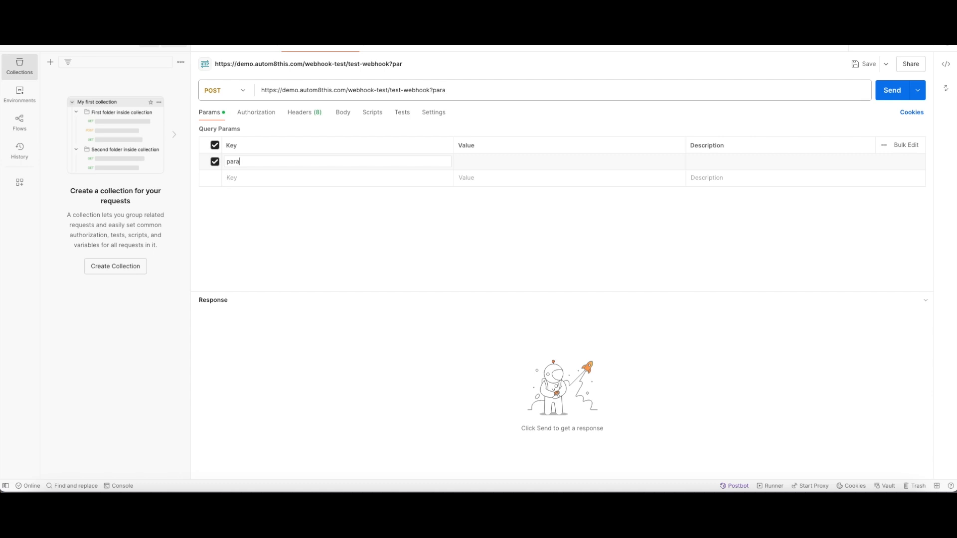
pyautogui.write('m1=test')
pyautogui.click(265, 178)
pyautogui.write('param')
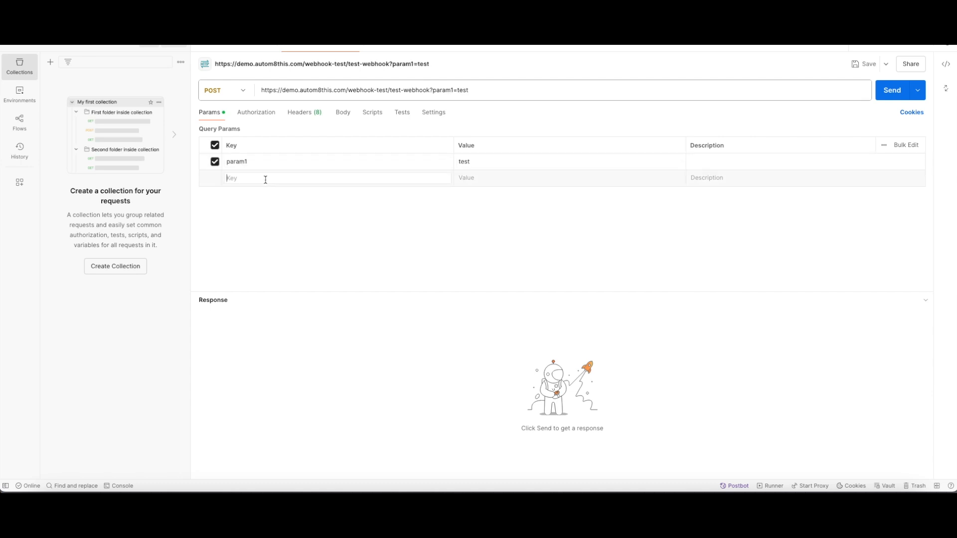
pyautogui.write('2')
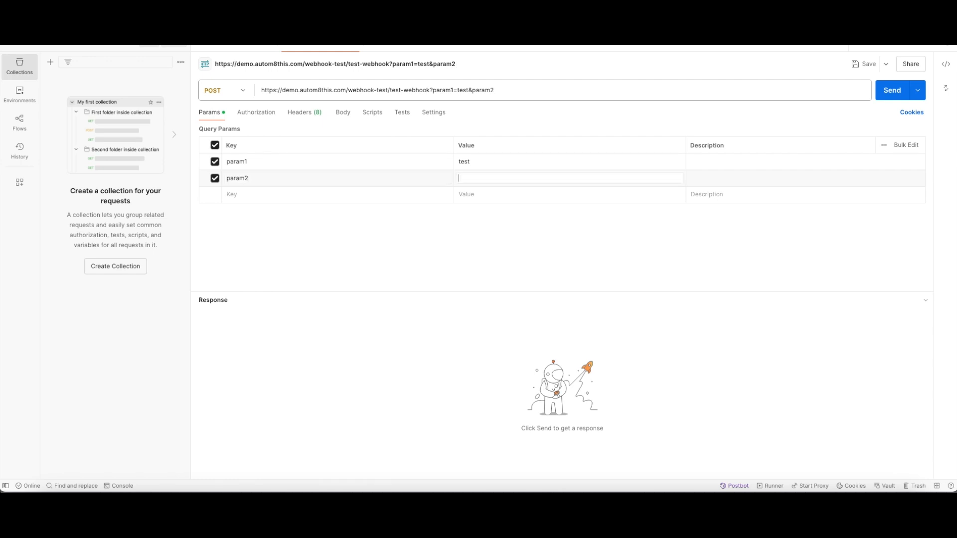
pyautogui.write('=test2')
pyautogui.click(892, 94)
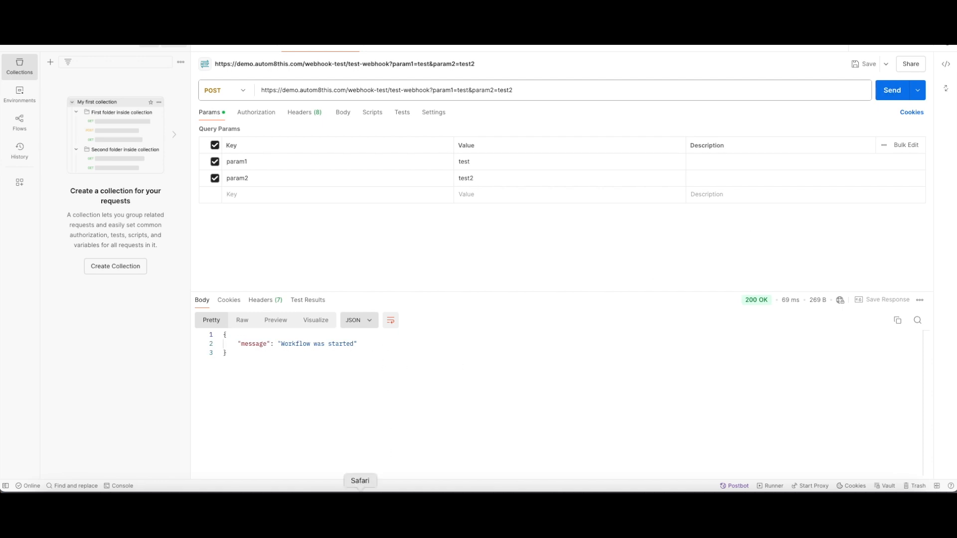
pyautogui.click(360, 496)
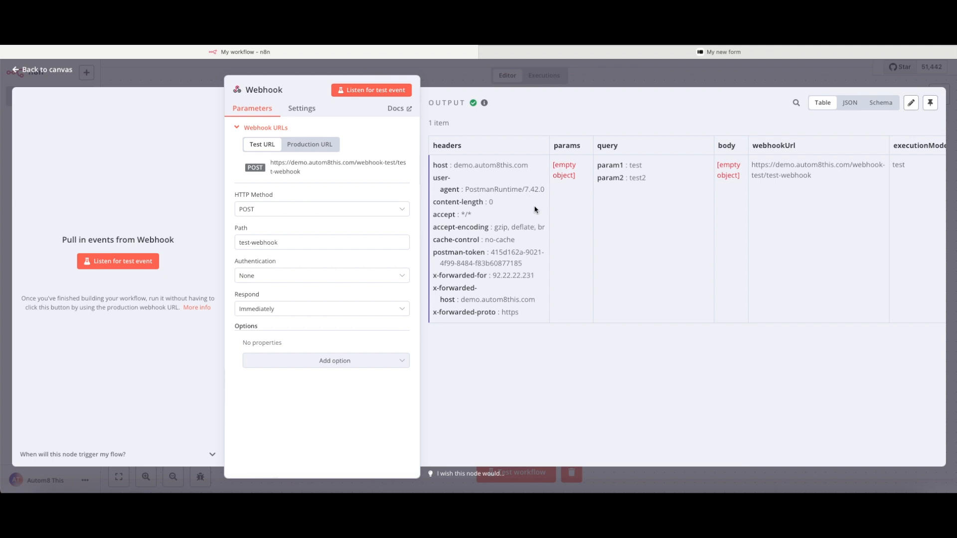
pyautogui.click(465, 84)
pyautogui.moveTo(528, 291); pyautogui.dragTo(369, 284)
pyautogui.click(443, 284)
pyautogui.click(820, 283)
pyautogui.click(795, 228)
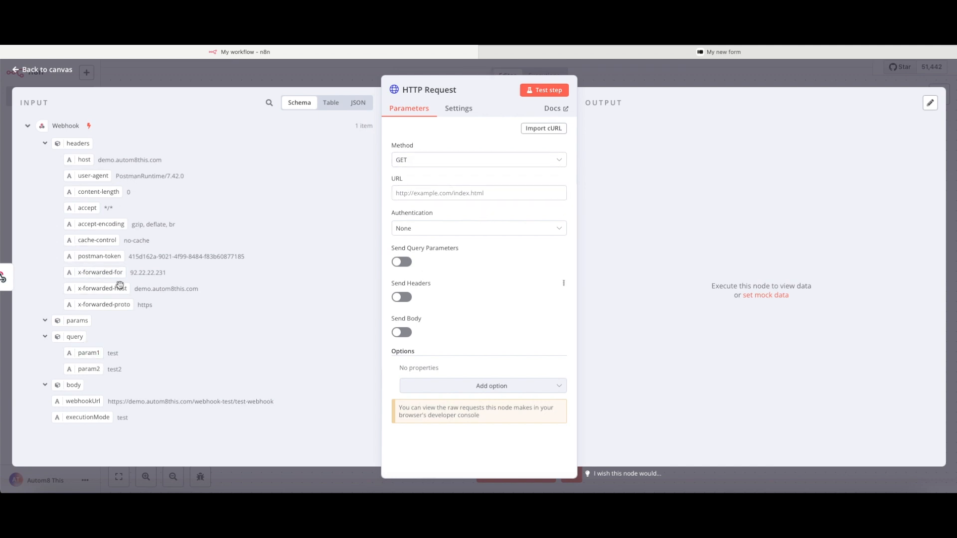
pyautogui.click(607, 82)
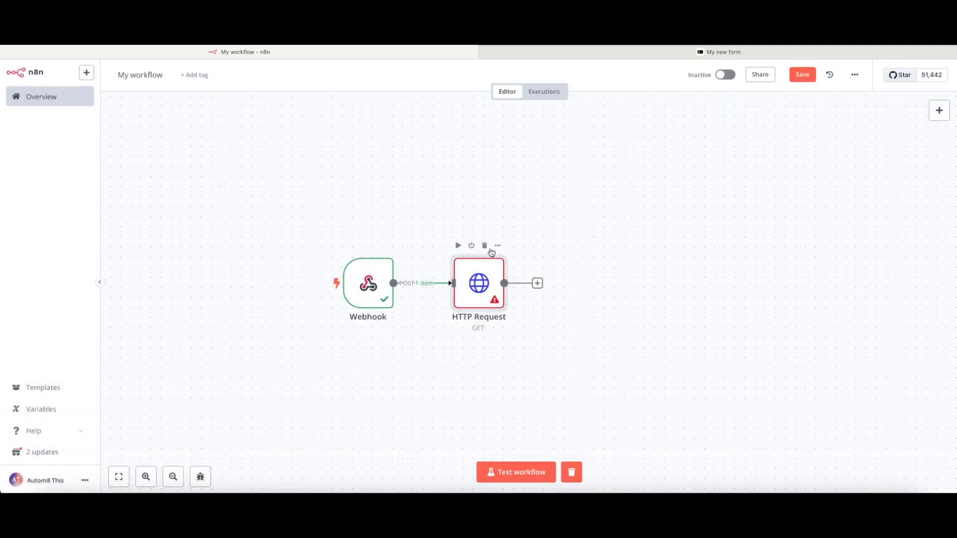
pyautogui.click(485, 246)
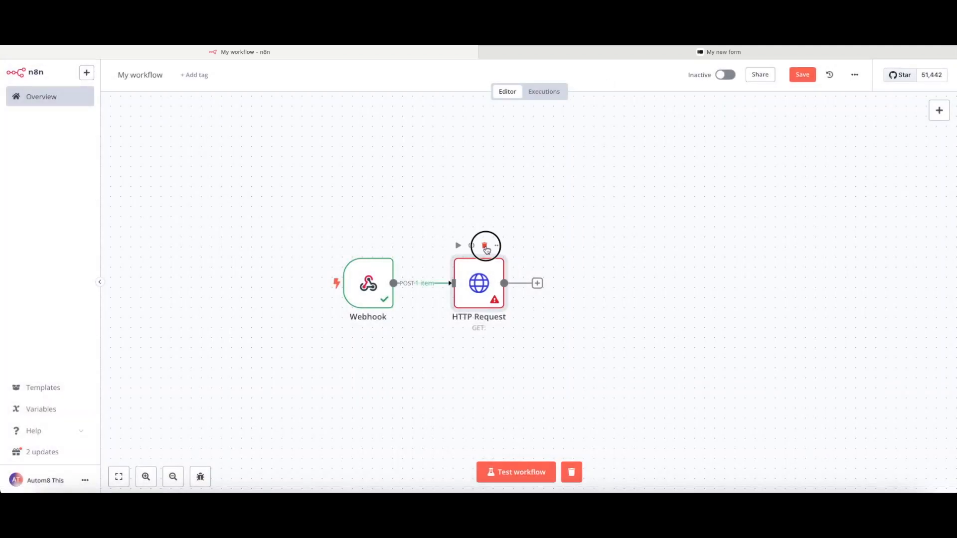
pyautogui.doubleClick(382, 287)
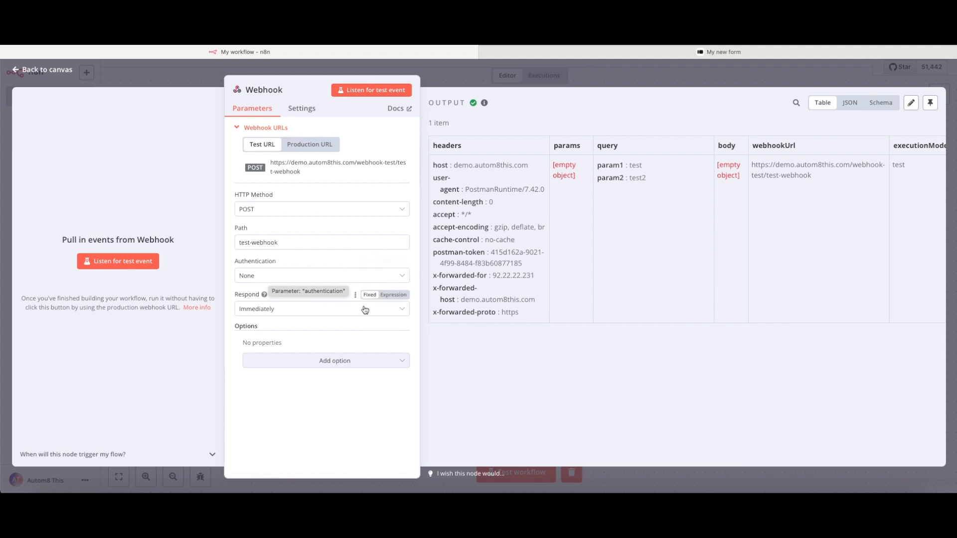
# - Set Webhook authentication to Basic Auth with a new credential named 'Basic Auth'
pyautogui.click(298, 277)
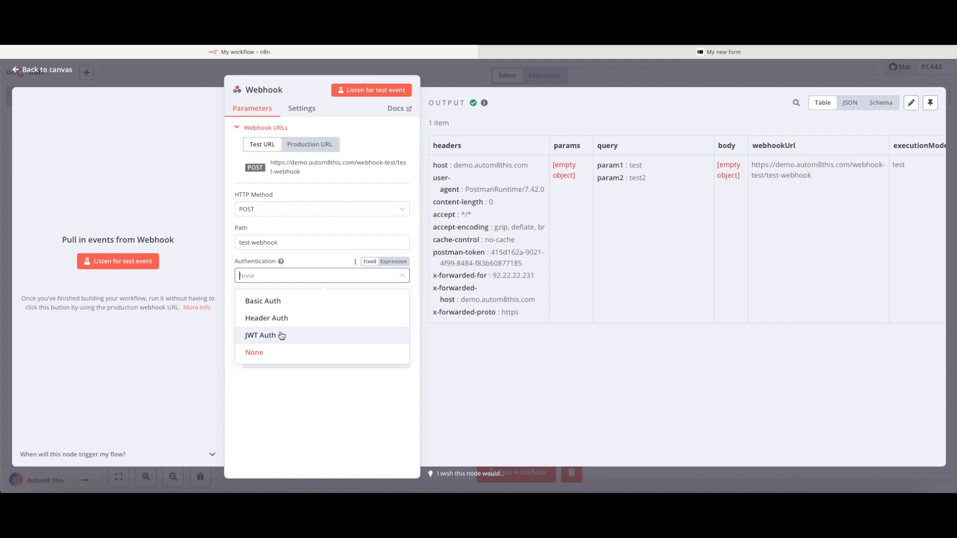
pyautogui.click(280, 306)
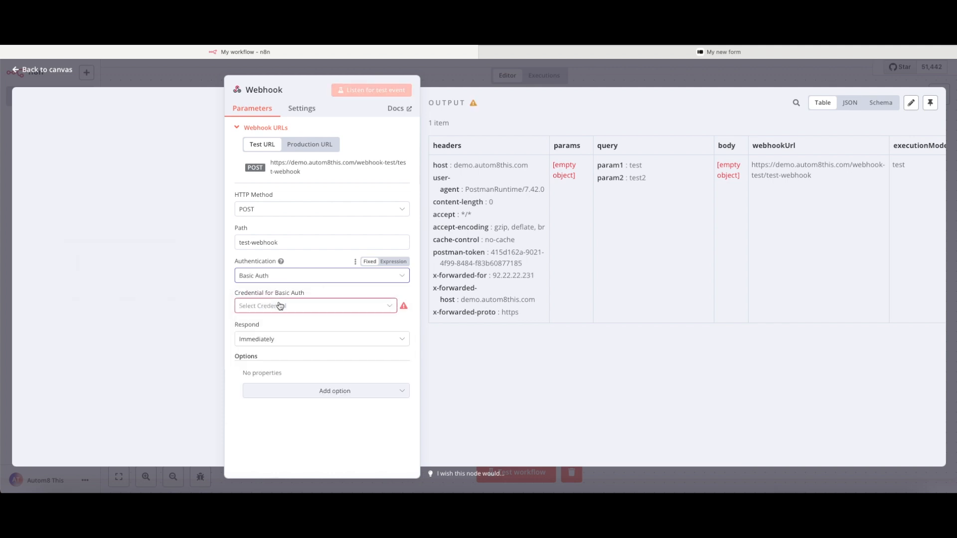
pyautogui.click(280, 306)
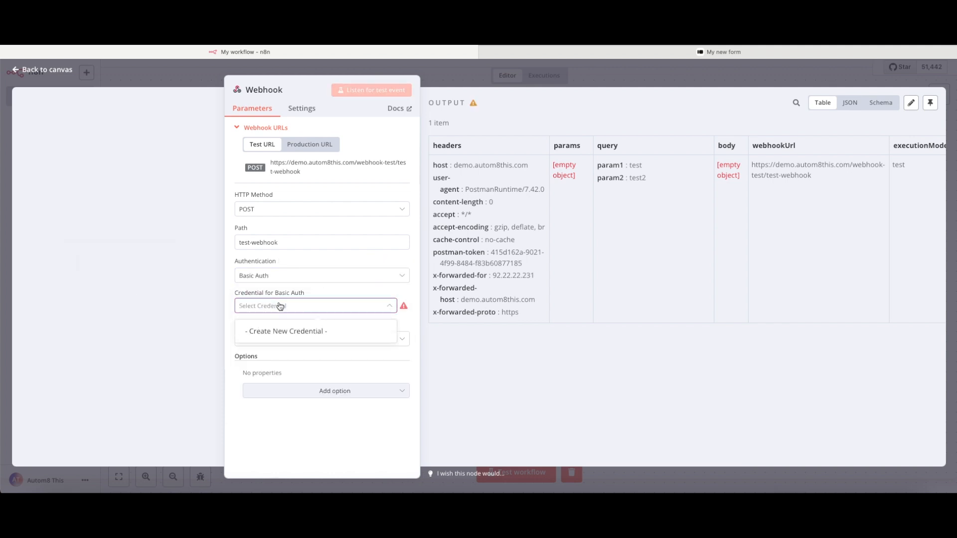
pyautogui.click(294, 335)
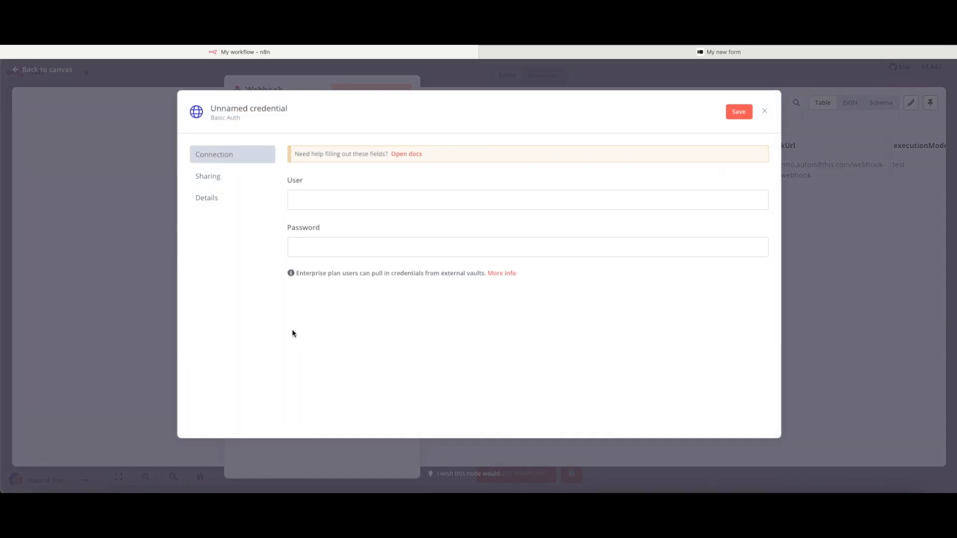
pyautogui.click(234, 108)
pyautogui.hotkey('ctrl', 'a')
pyautogui.write('Bal')
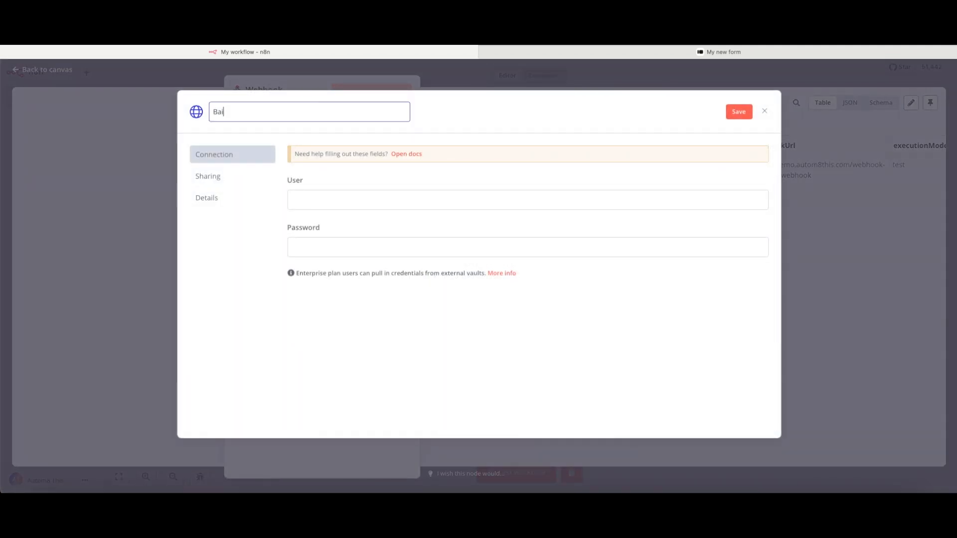
pyautogui.press('BackSpace')
pyautogui.write('sic Auth')
# - Enter the credential's user name and password, save it, and listen for a test event
pyautogui.click(339, 200)
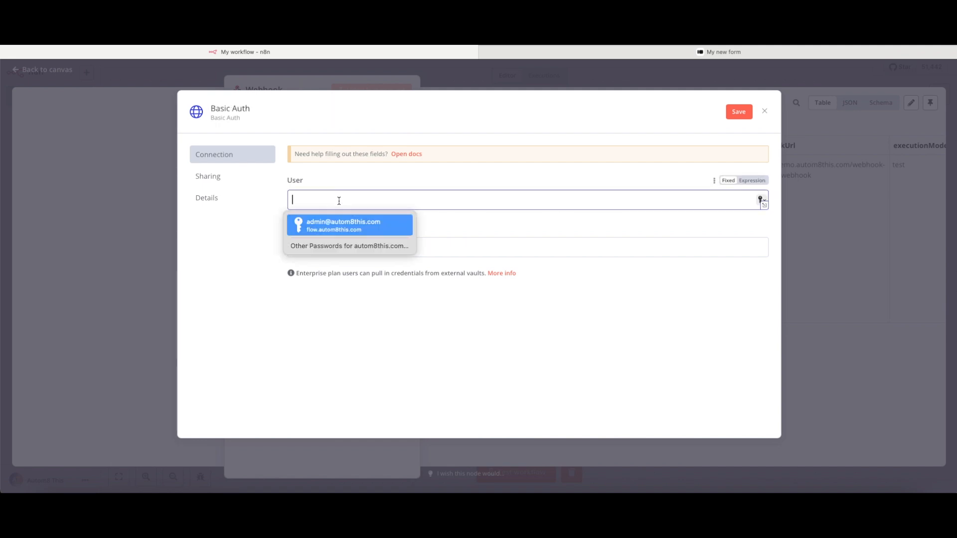
pyautogui.click(461, 222)
pyautogui.click(357, 201)
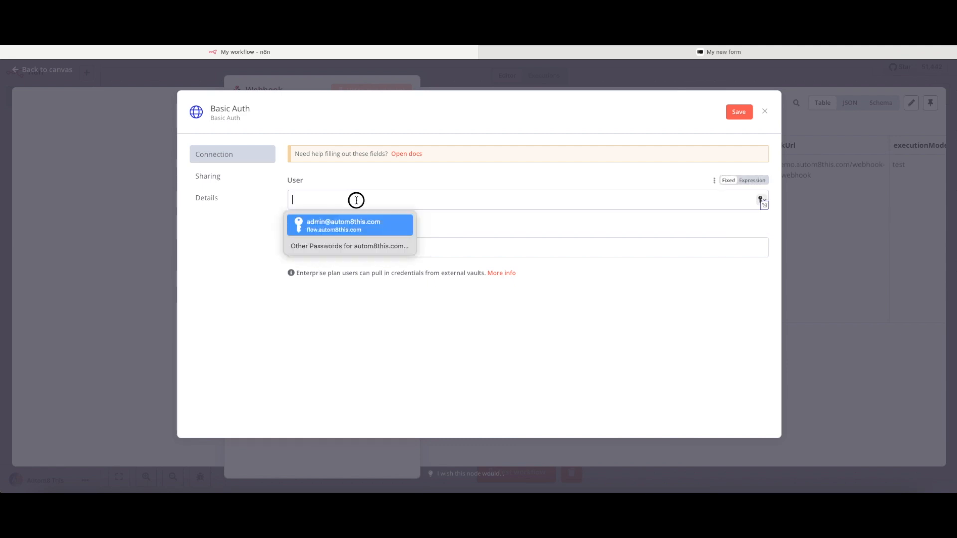
pyautogui.write('username')
pyautogui.click(348, 246)
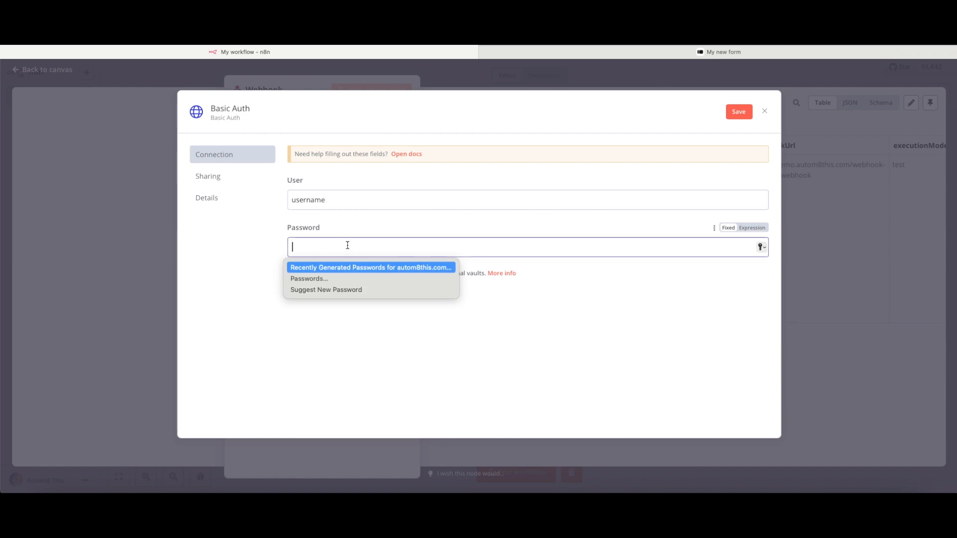
pyautogui.write('password')
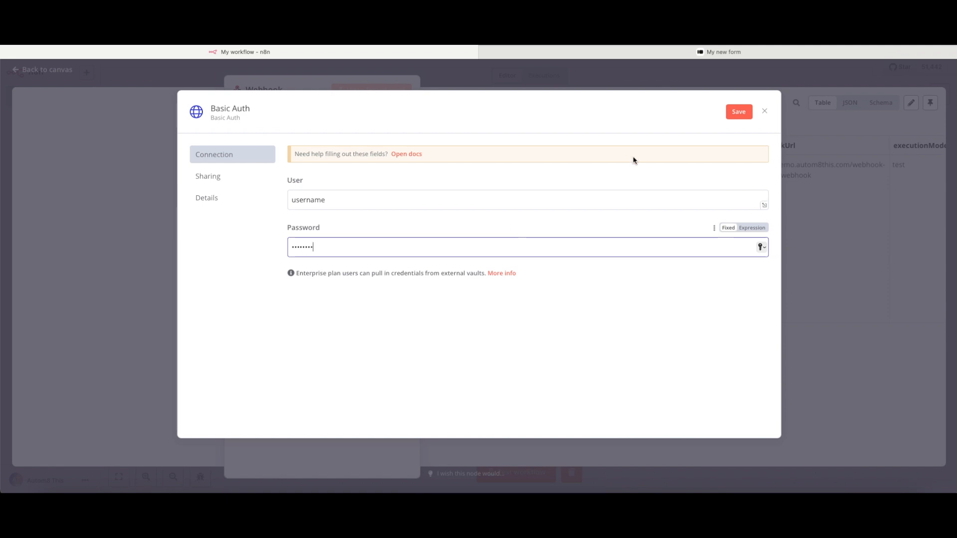
pyautogui.click(737, 117)
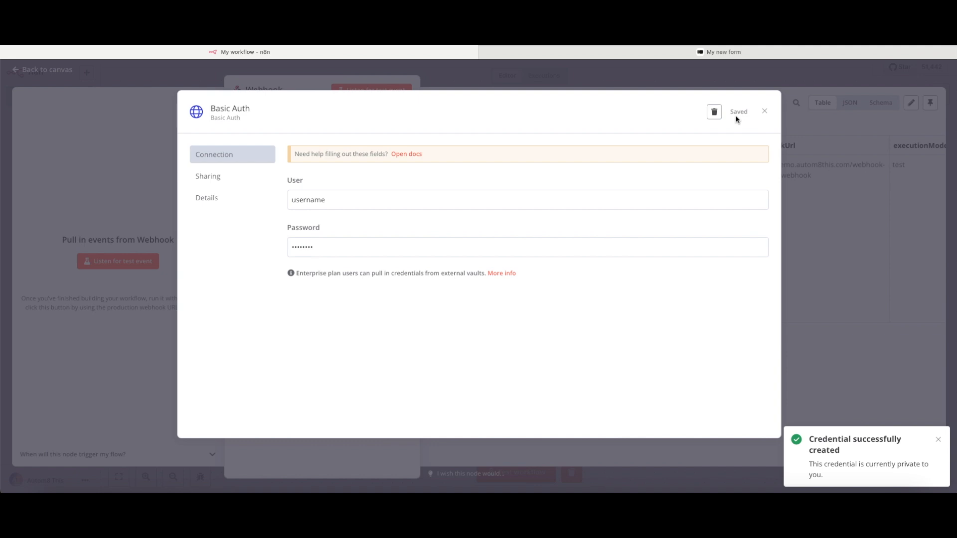
pyautogui.click(809, 130)
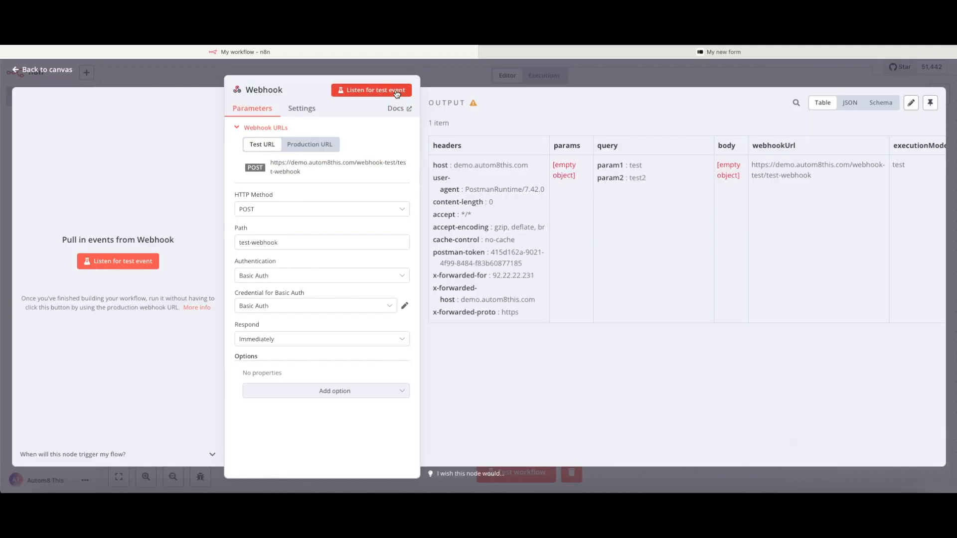
pyautogui.click(394, 90)
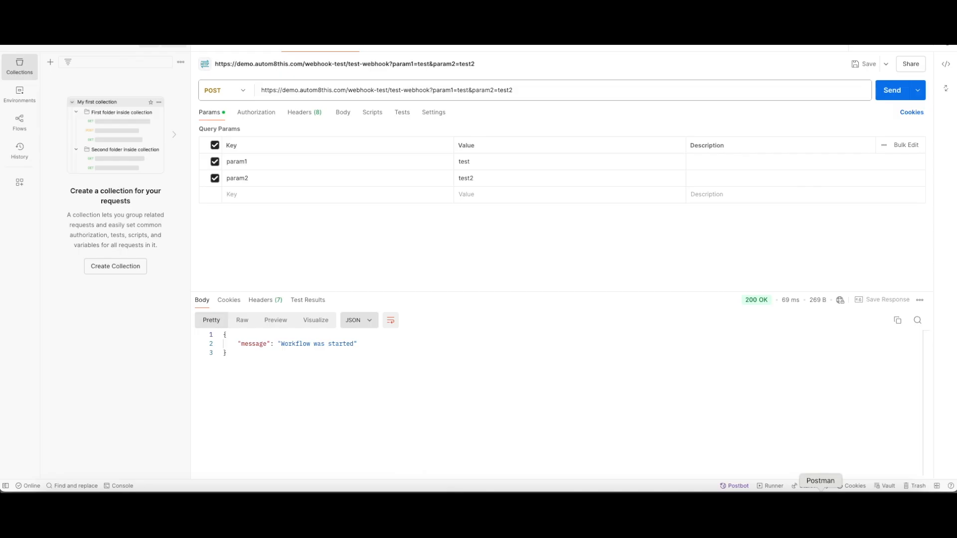
# - Send the Postman request and see it rejected with 'Authorization is required!'
pyautogui.click(891, 91)
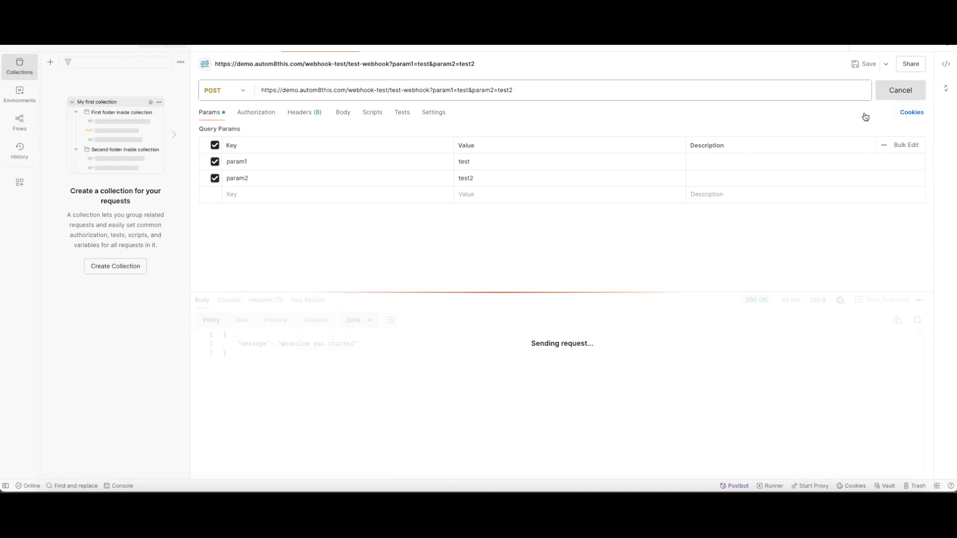
pyautogui.moveTo(225, 334); pyautogui.dragTo(333, 343)
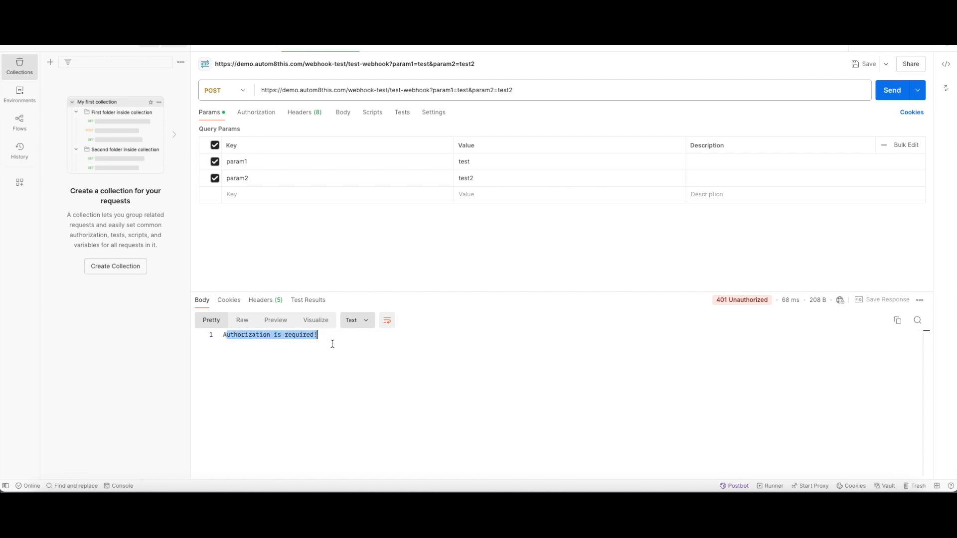
pyautogui.click(371, 359)
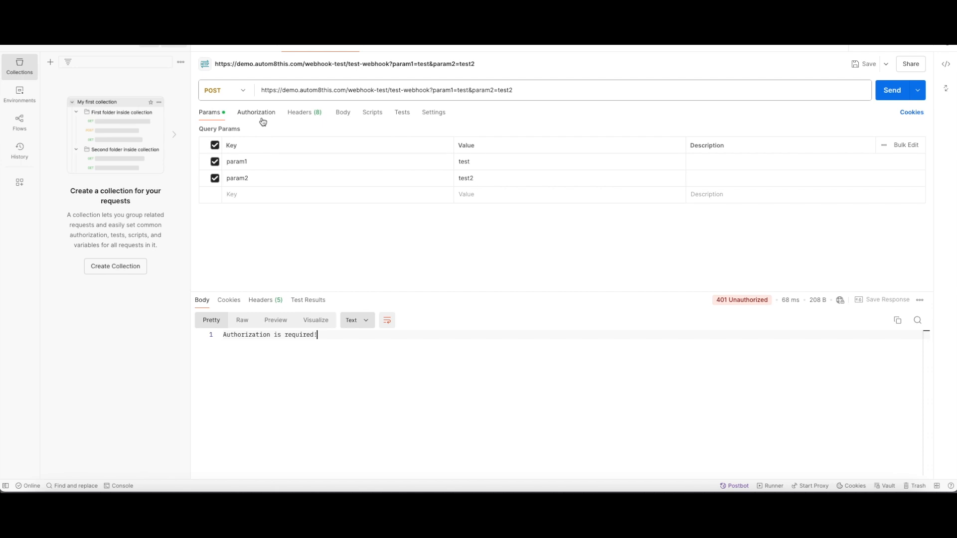
# - Set the request's auth type to Basic Auth, resend it, and return to n8n
pyautogui.click(263, 119)
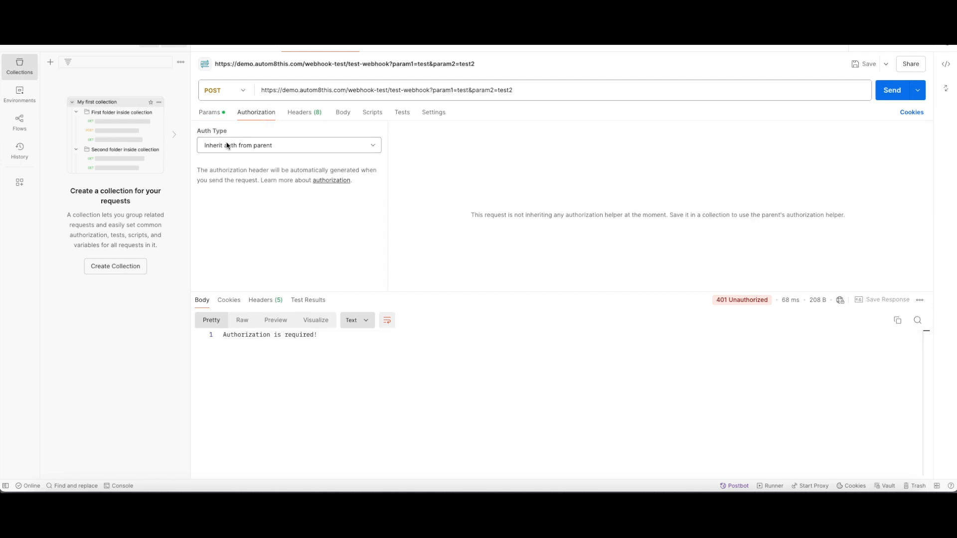
pyautogui.click(229, 146)
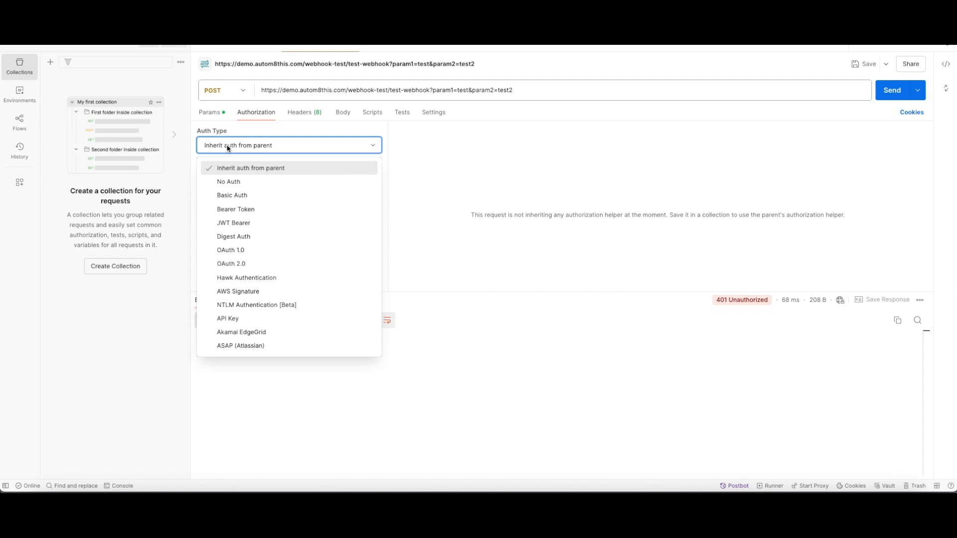
pyautogui.click(237, 199)
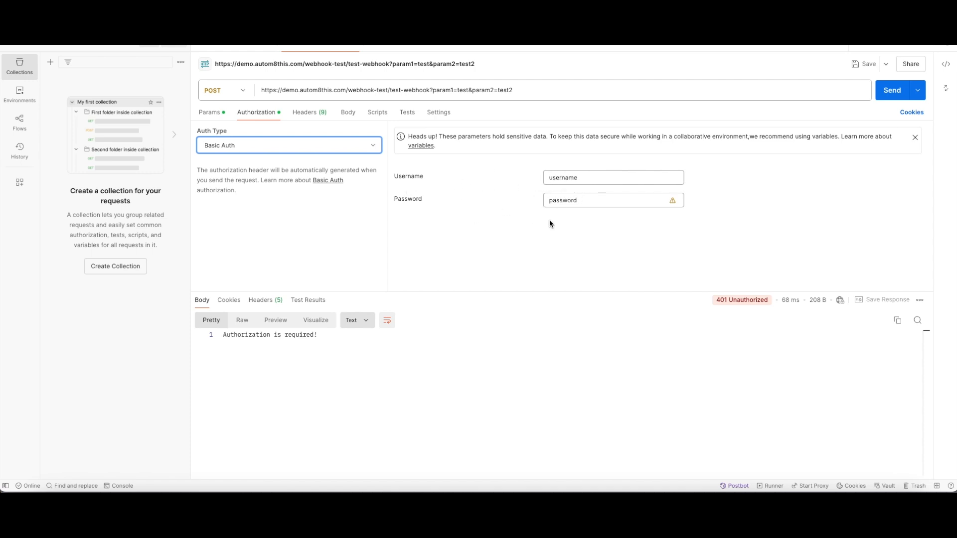
pyautogui.click(887, 98)
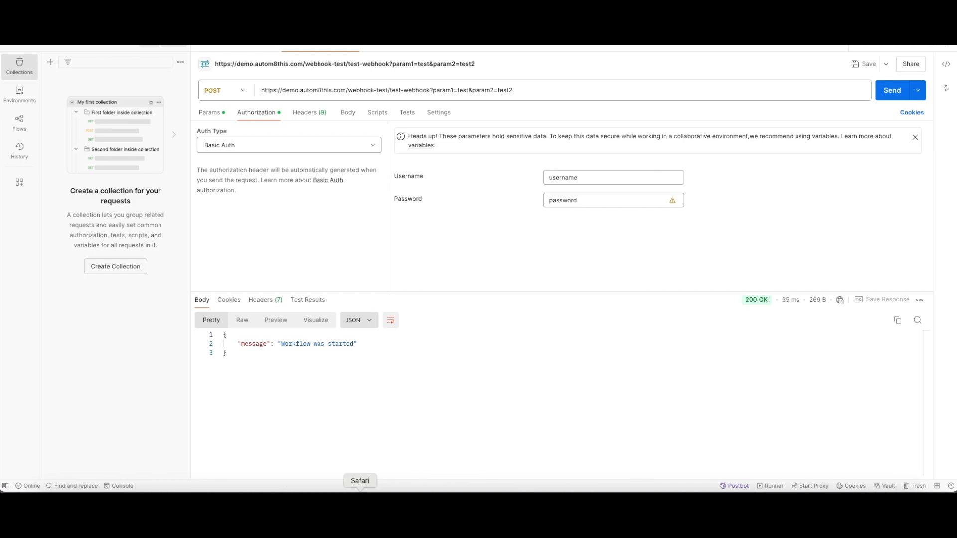
pyautogui.click(359, 491)
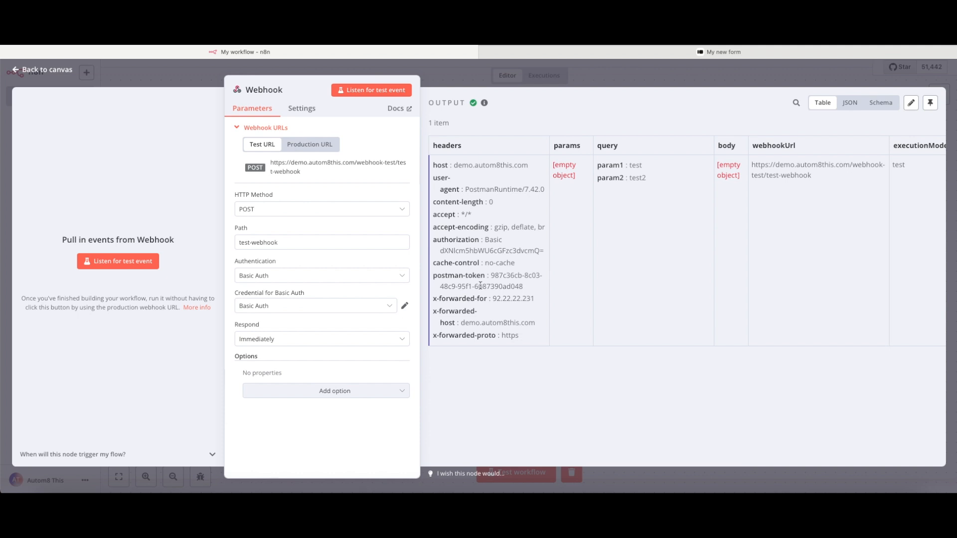
# - Switch Webhook authentication from Basic Auth to Header Auth and start a new Header Auth credential
pyautogui.click(359, 309)
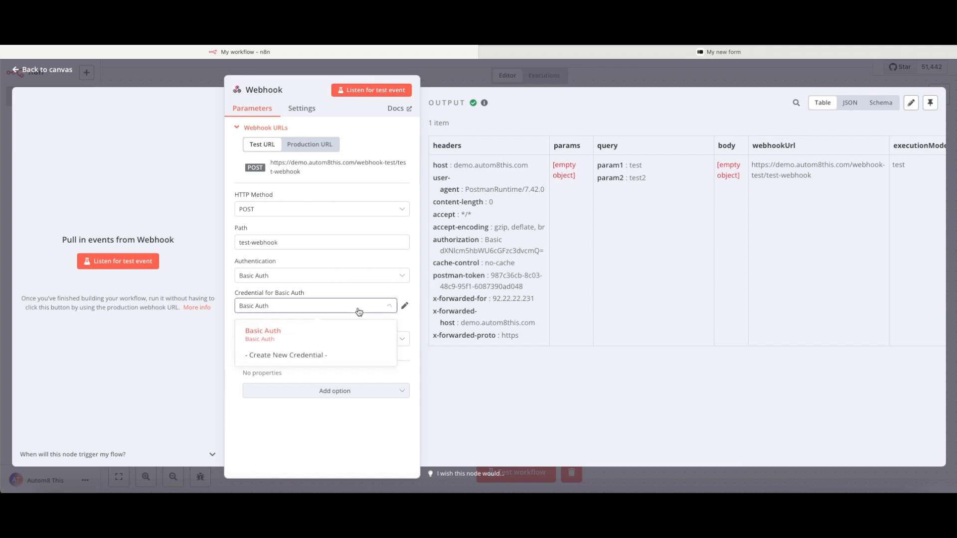
pyautogui.click(359, 312)
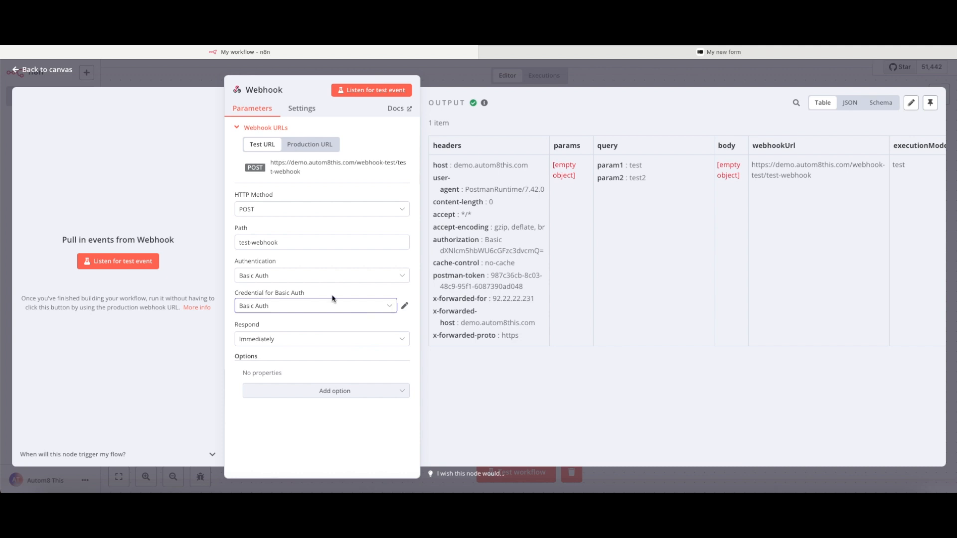
pyautogui.click(295, 278)
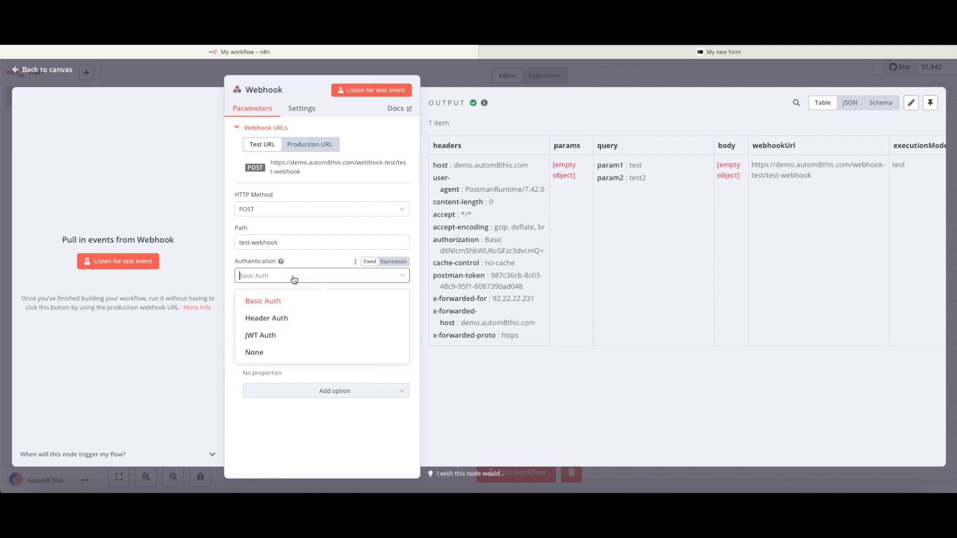
pyautogui.click(282, 318)
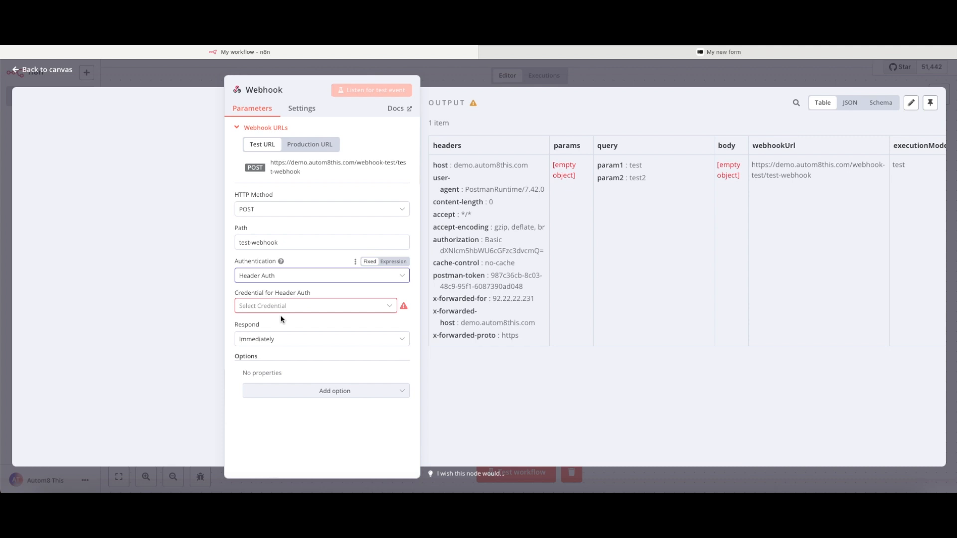
pyautogui.click(296, 305)
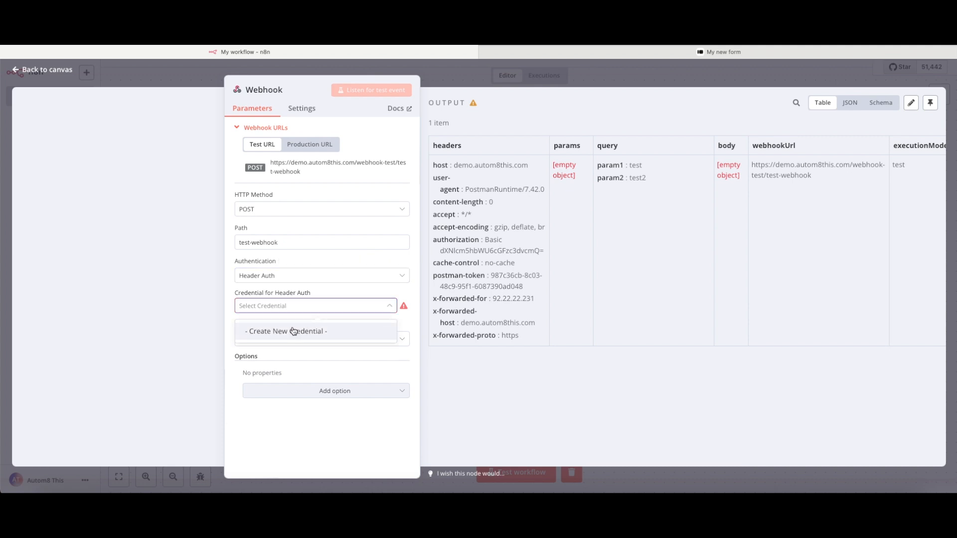
pyautogui.click(294, 331)
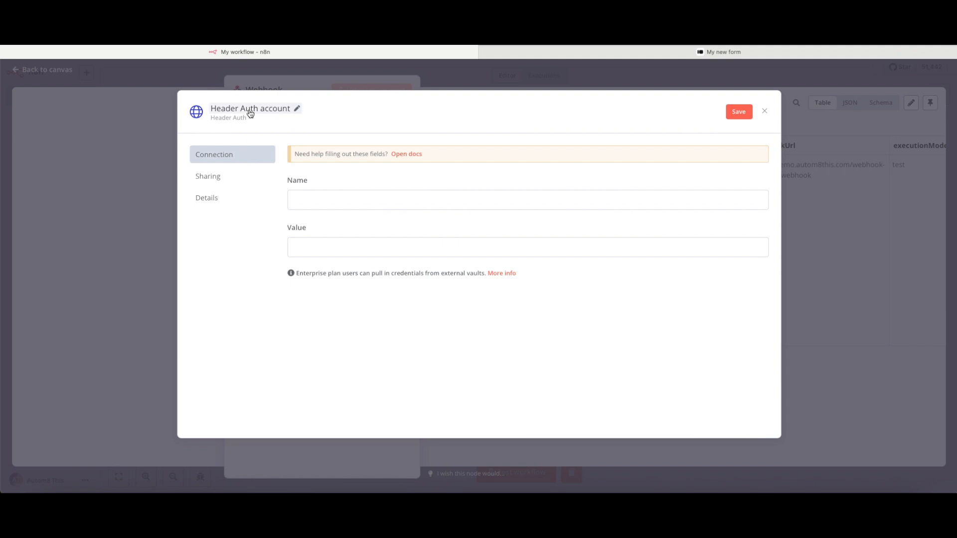
# - Save a Header Auth credential with name n8n-auth and its secret value, then listen for events
pyautogui.click(326, 199)
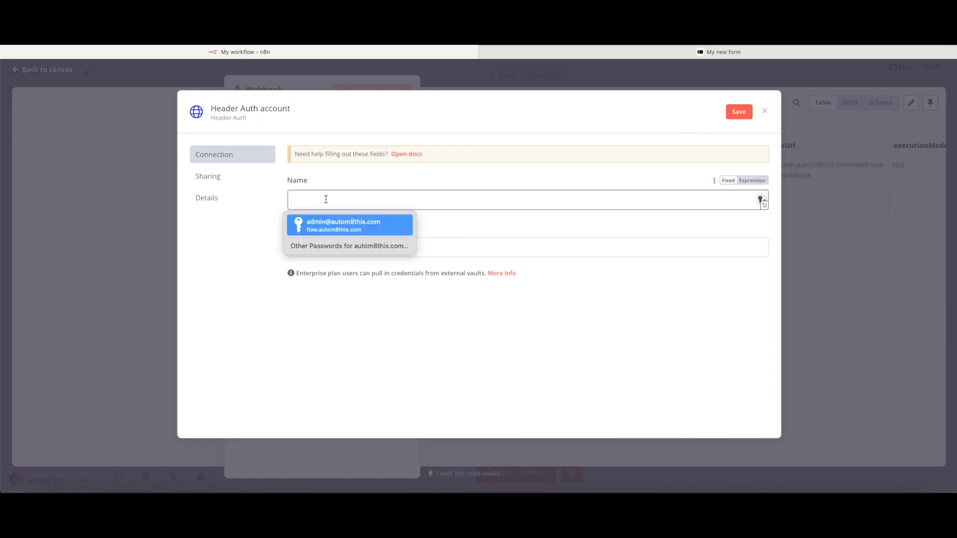
pyautogui.click(294, 292)
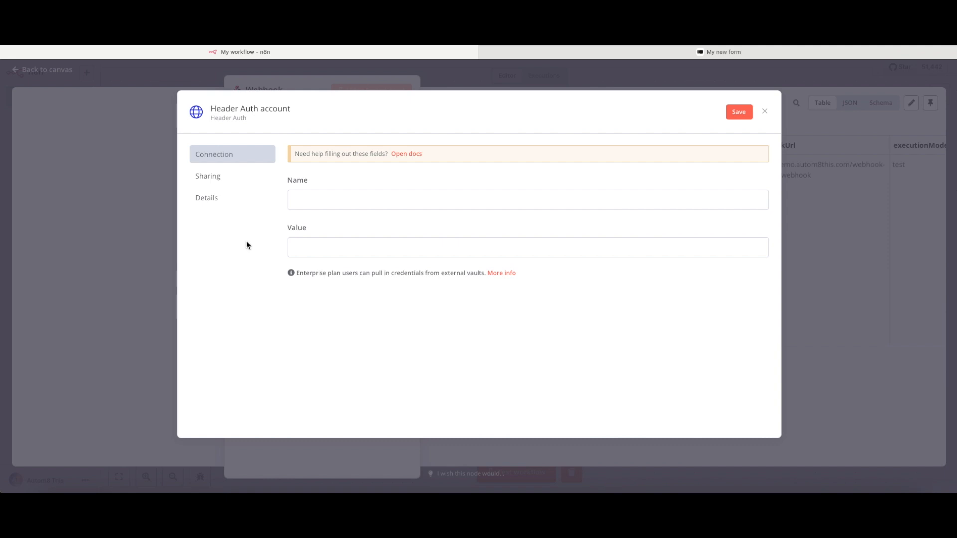
pyautogui.click(326, 200)
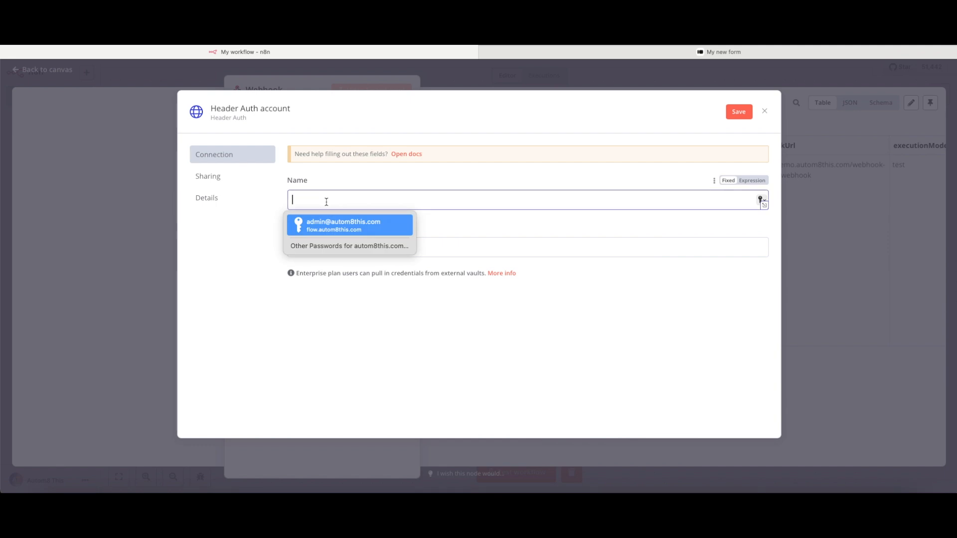
pyautogui.write('n8n-auth')
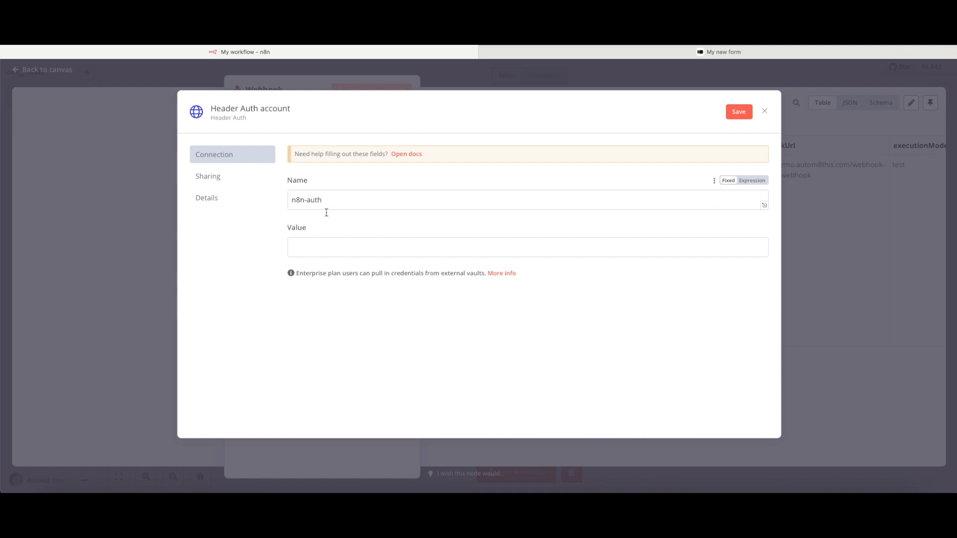
pyautogui.click(327, 246)
pyautogui.write('••••••••')
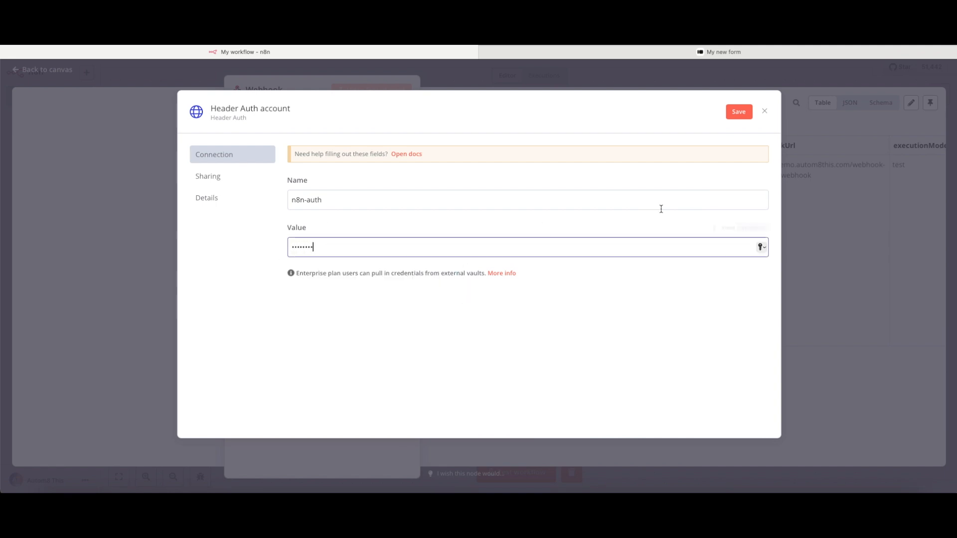
pyautogui.click(738, 112)
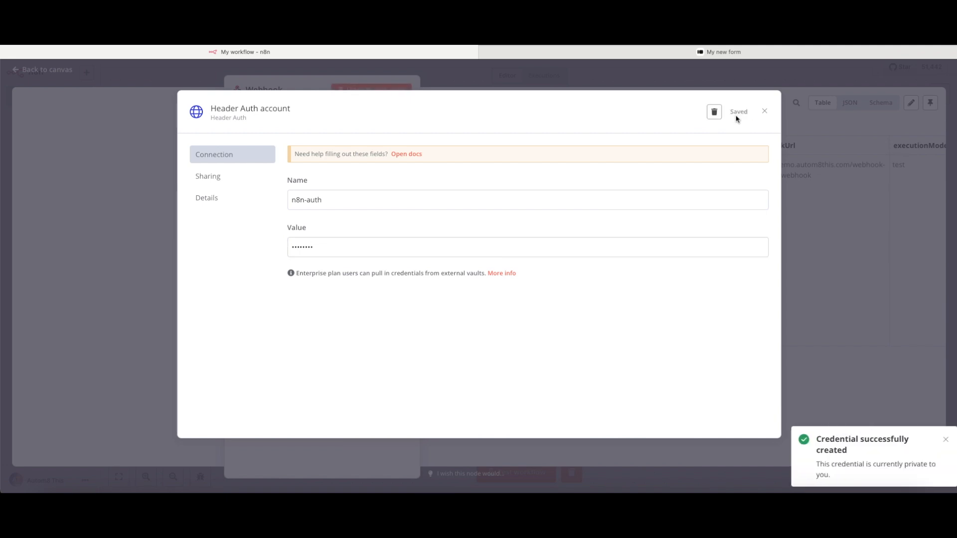
pyautogui.click(317, 81)
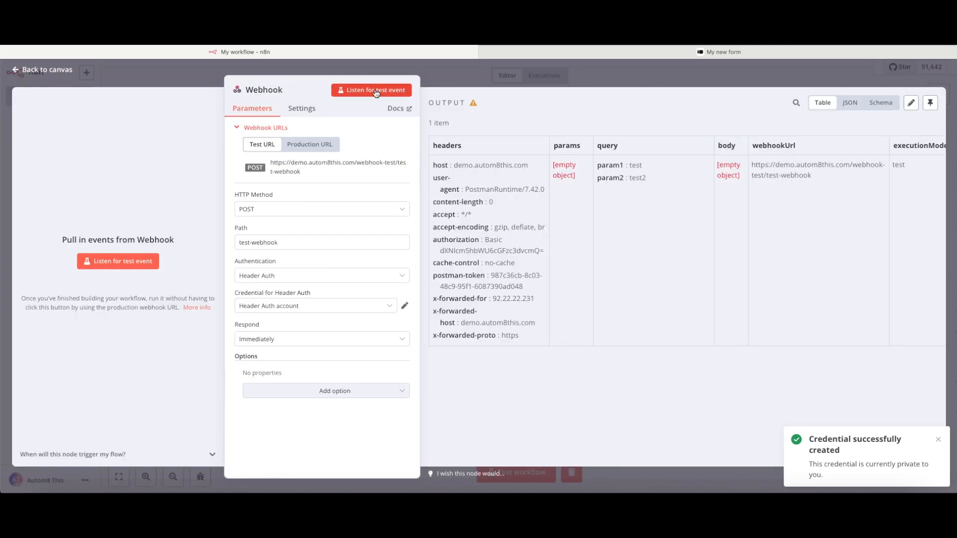
pyautogui.click(376, 90)
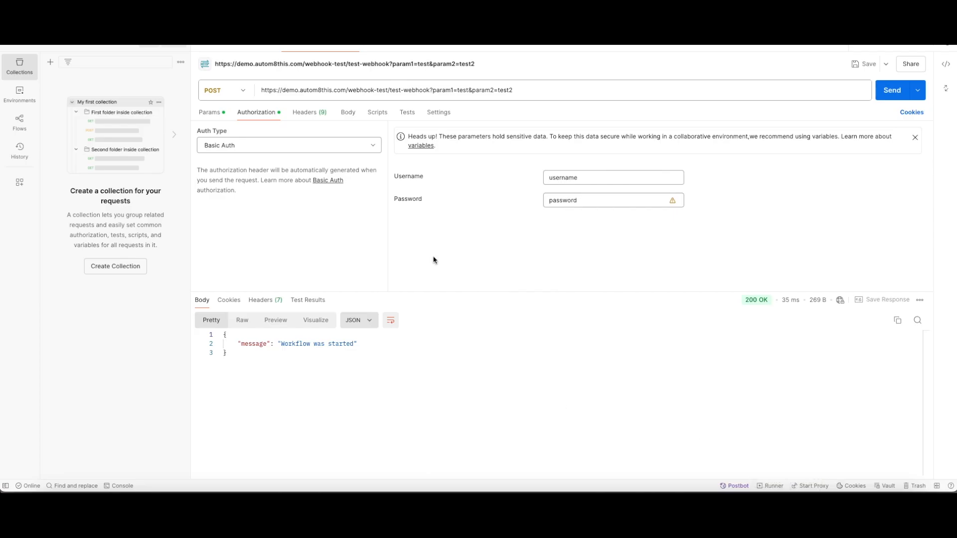
# - Set Postman auth to No Auth, add an n8n-auth header with the secret, and resend
pyautogui.click(250, 146)
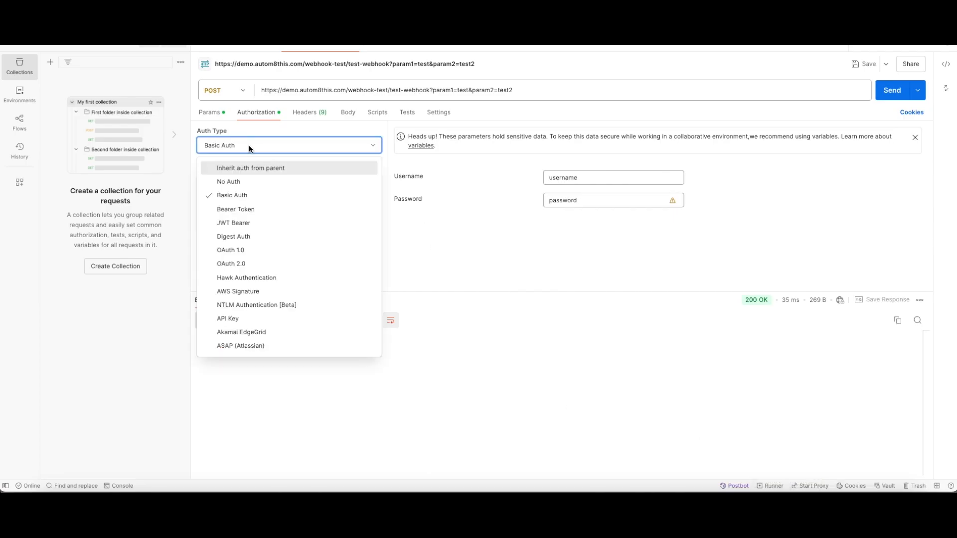
pyautogui.click(233, 183)
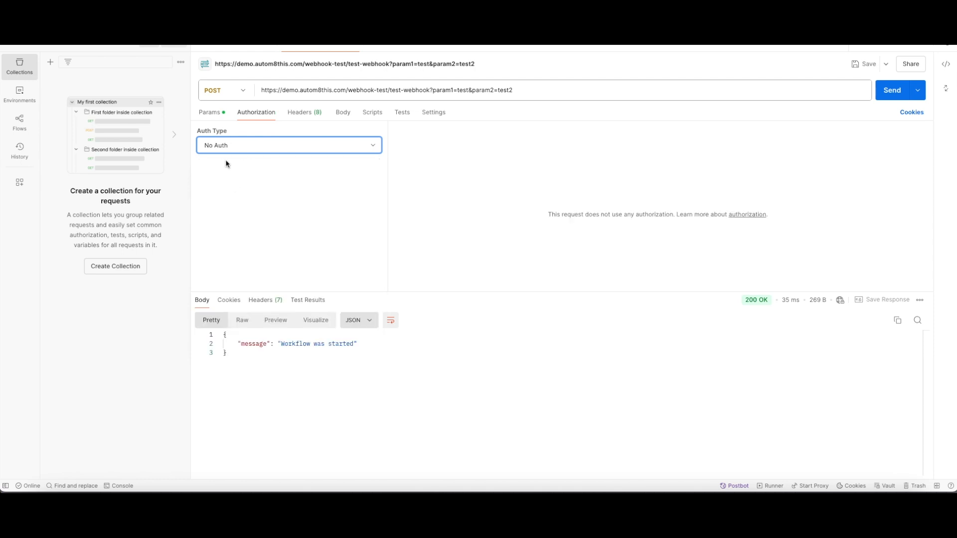
pyautogui.click(305, 114)
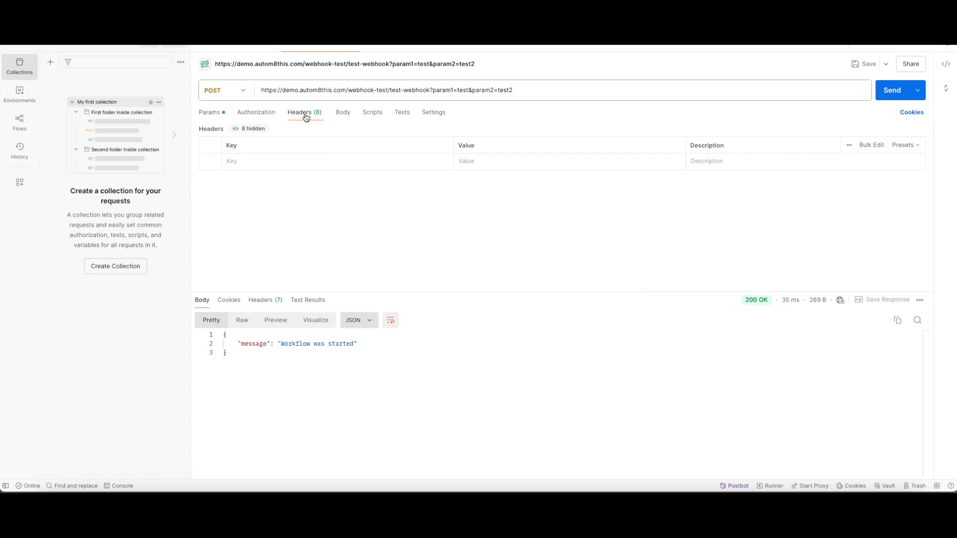
pyautogui.click(254, 158)
pyautogui.write('n8n-auth')
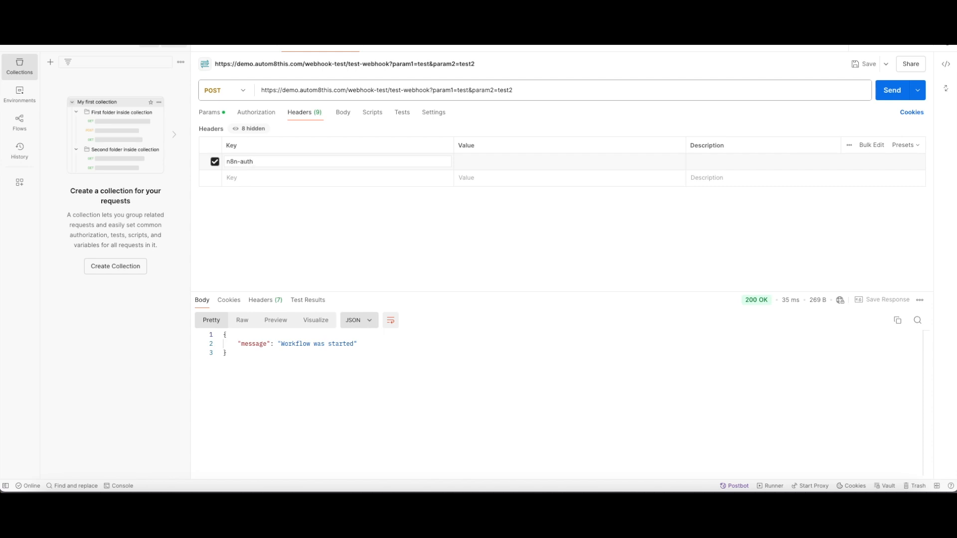
pyautogui.write('password')
pyautogui.click(890, 98)
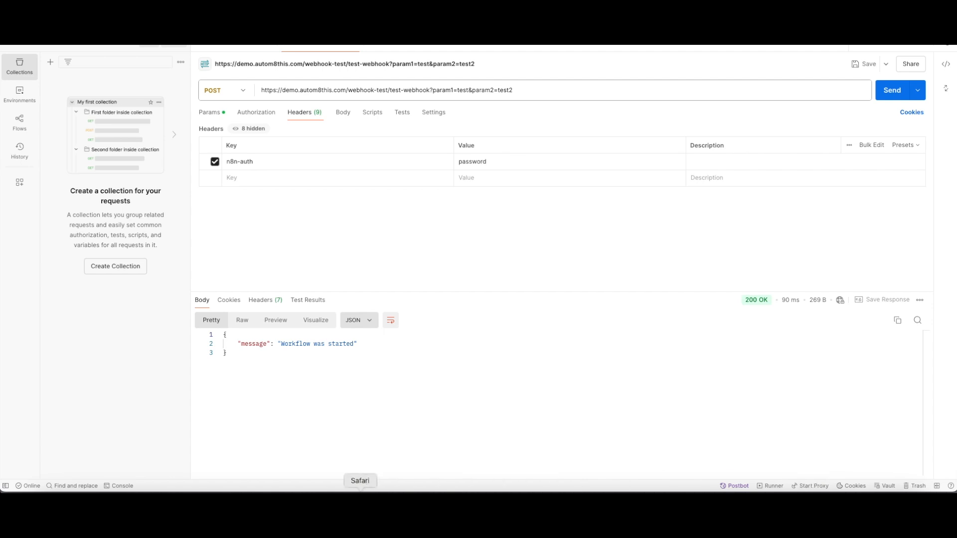
pyautogui.click(357, 486)
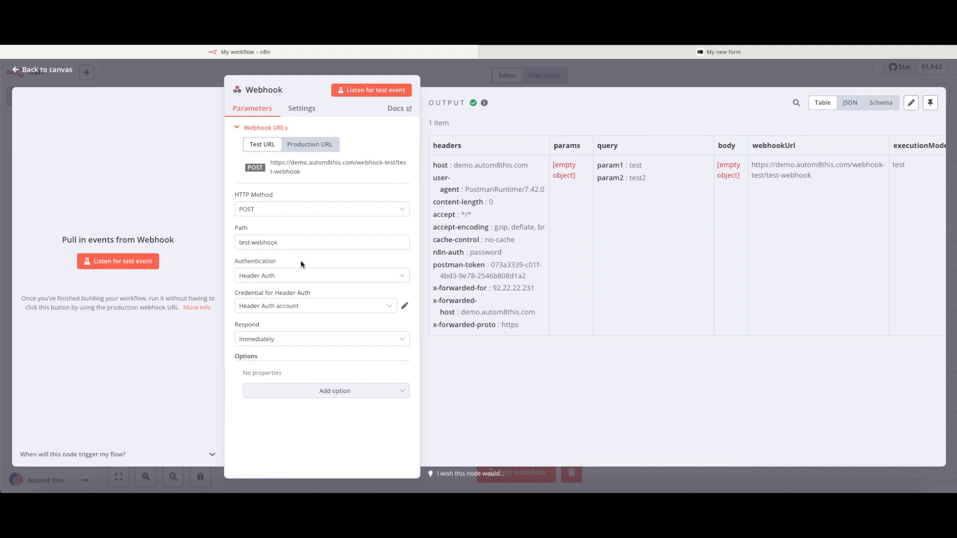
# - Switch Webhook authentication to JWT Auth and save a new credential with a secret passphrase
pyautogui.click(301, 276)
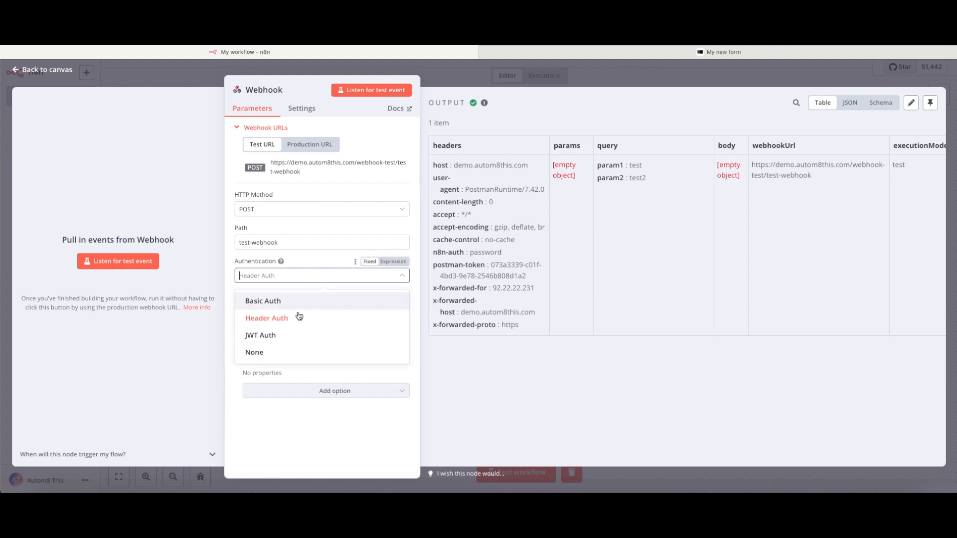
pyautogui.click(297, 334)
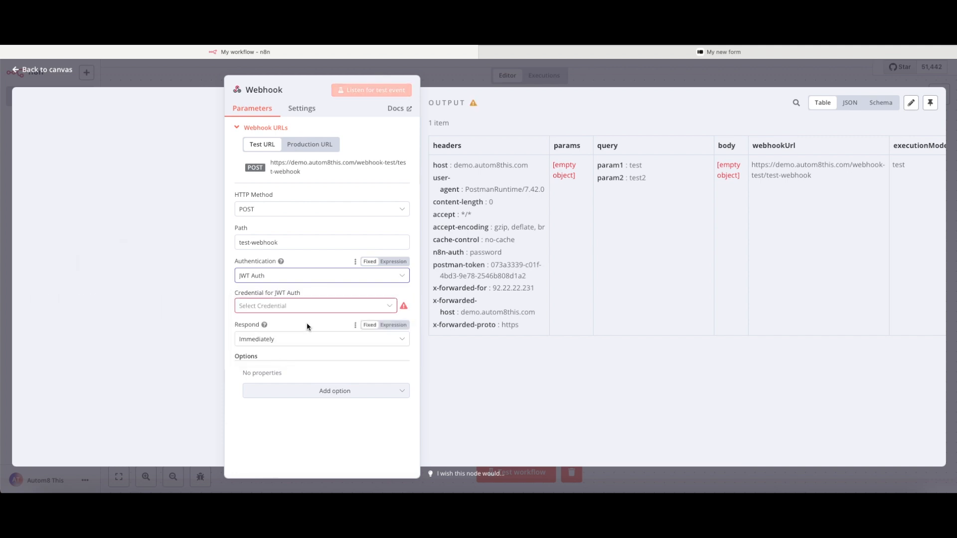
pyautogui.click(300, 309)
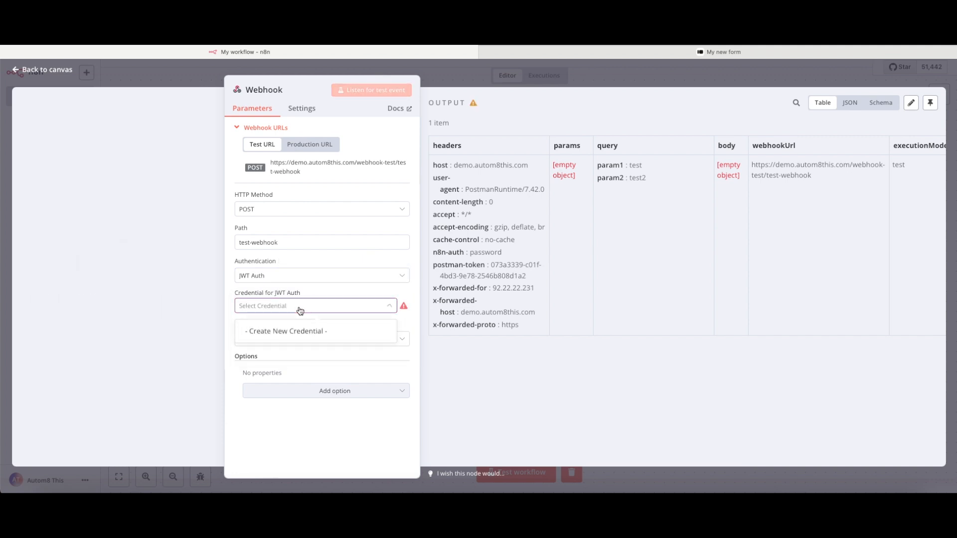
pyautogui.click(279, 331)
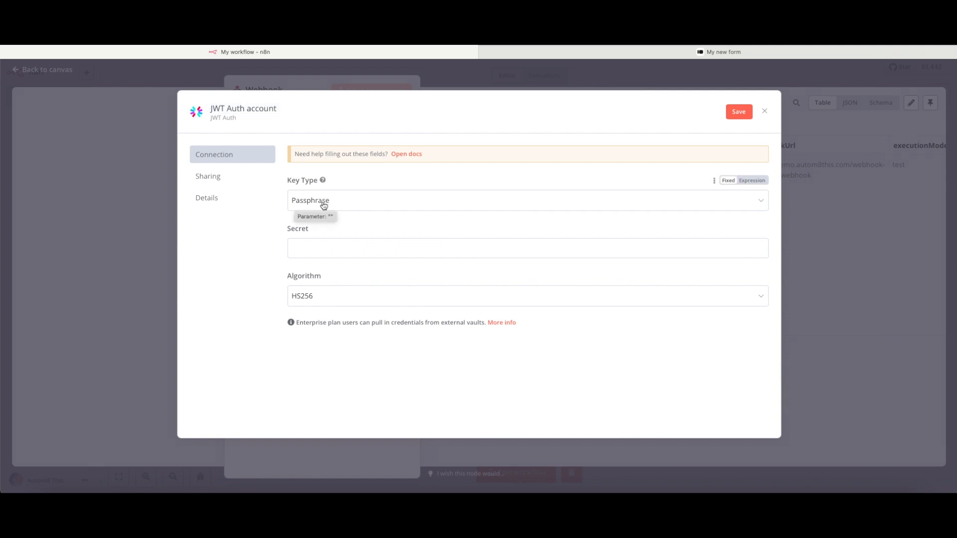
pyautogui.click(319, 250)
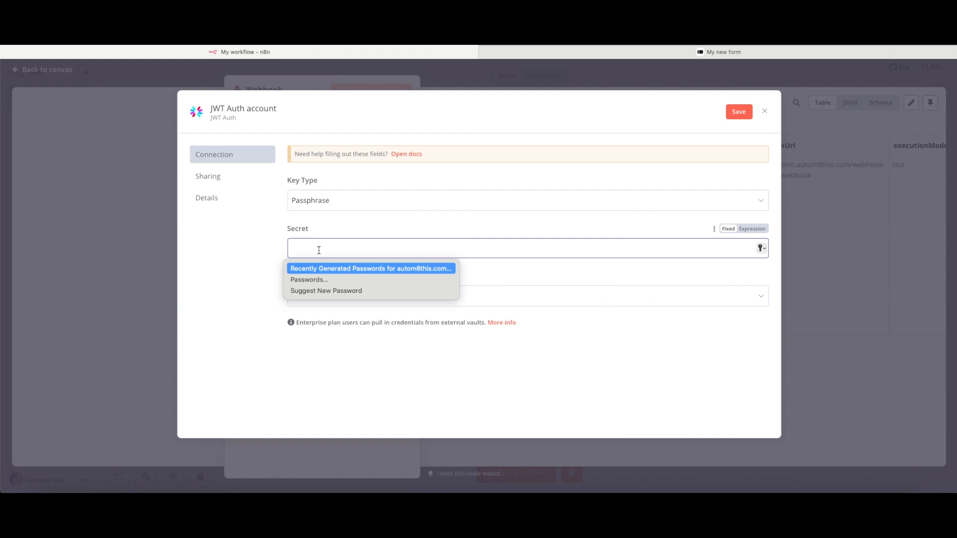
pyautogui.write('secret')
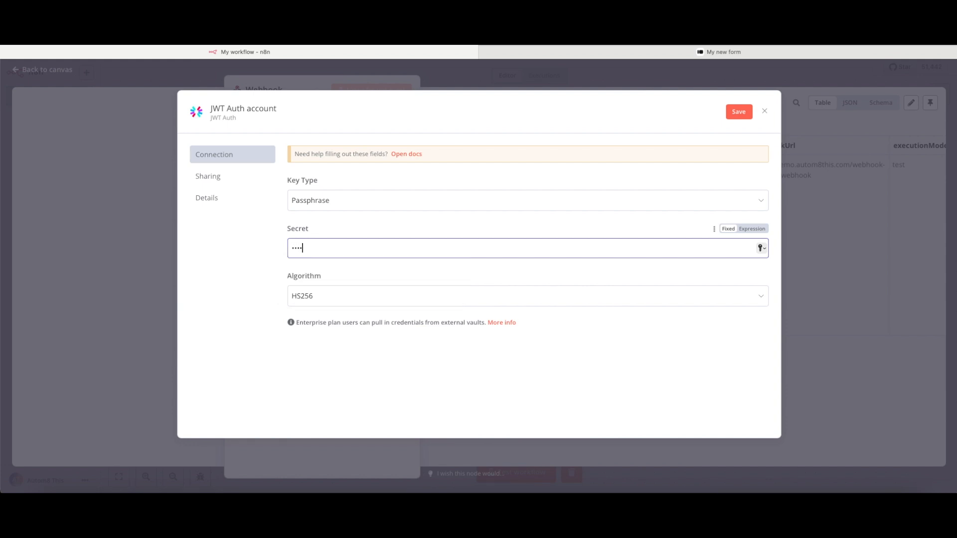
pyautogui.write('12')
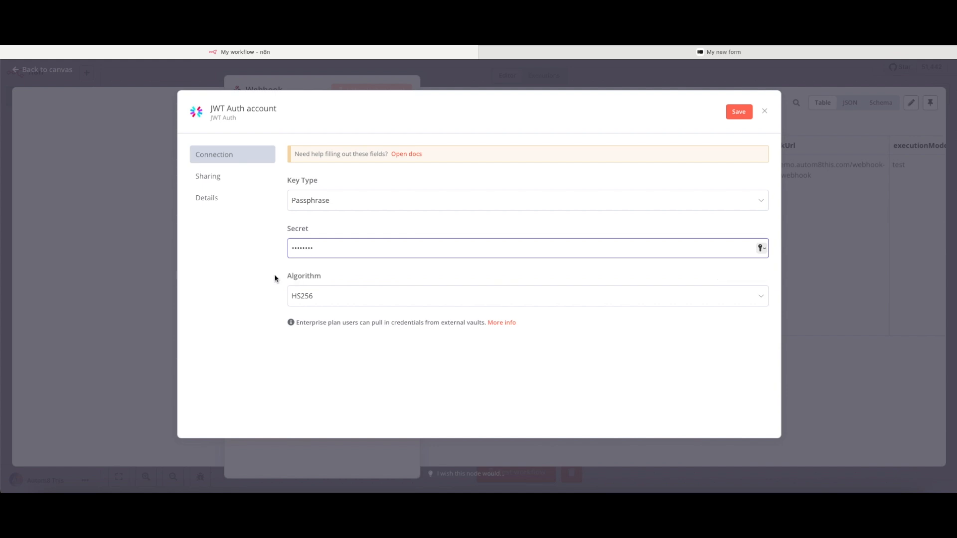
pyautogui.click(738, 113)
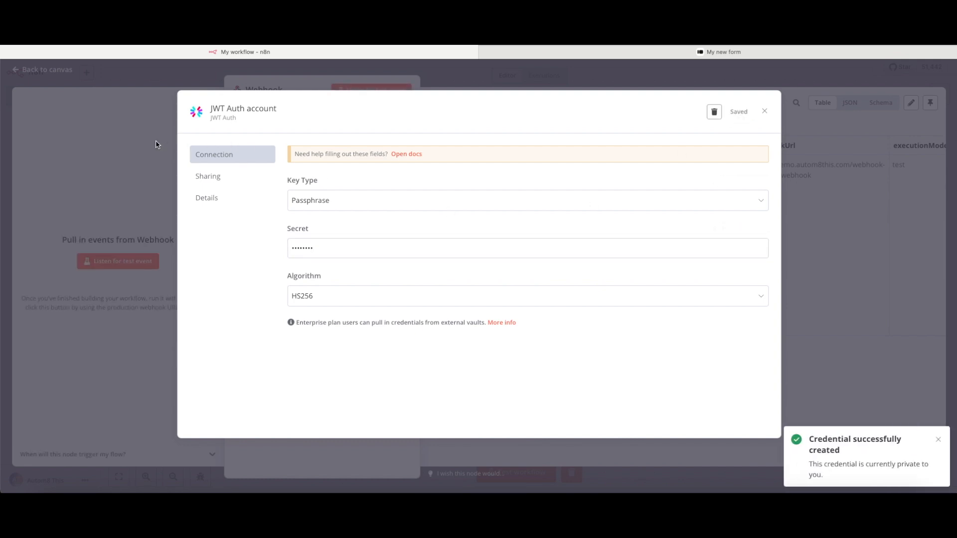
pyautogui.click(156, 144)
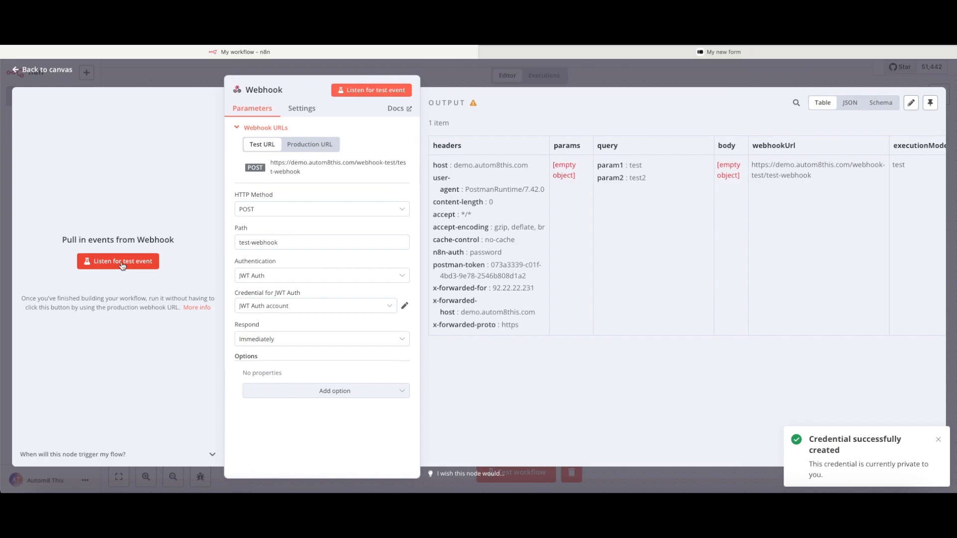
# - Start listening in n8n and remove the n8n-auth header from the Postman request
pyautogui.click(122, 265)
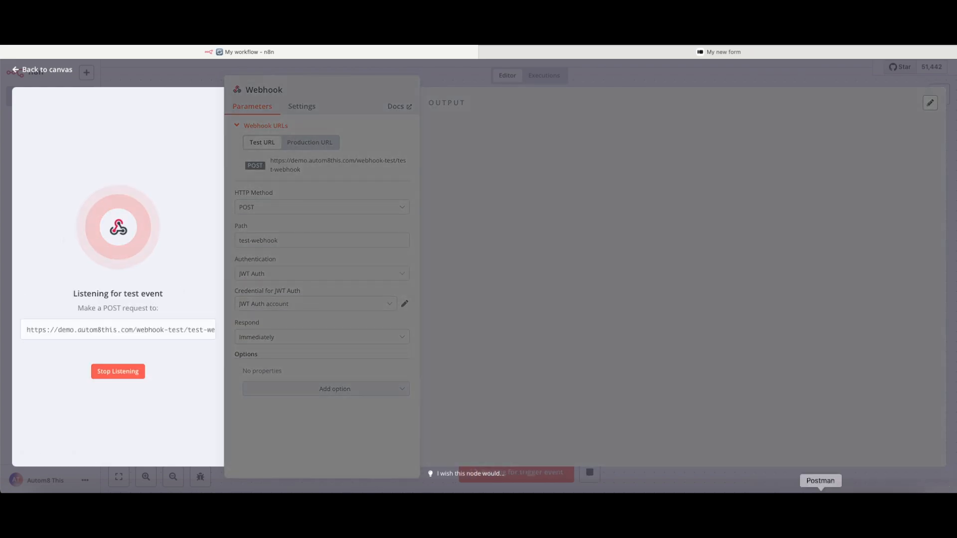
pyautogui.click(821, 491)
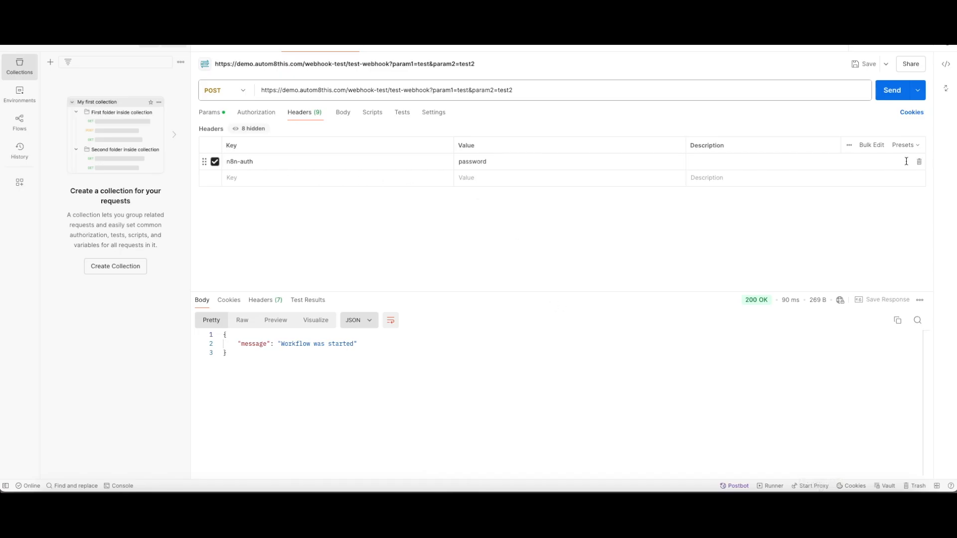
pyautogui.click(919, 162)
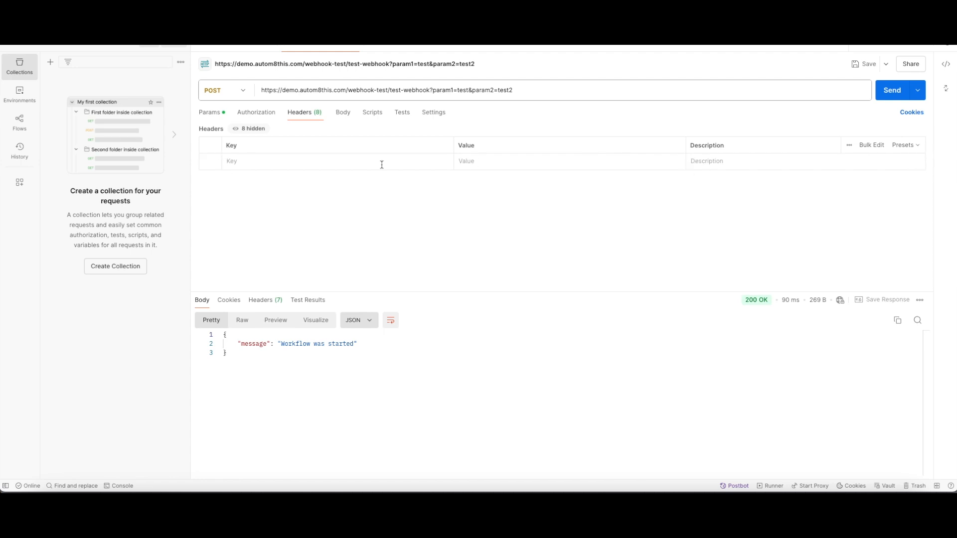
# - Set the request's auth type to JWT Bearer, send it, and return to n8n
pyautogui.click(257, 115)
pyautogui.click(251, 145)
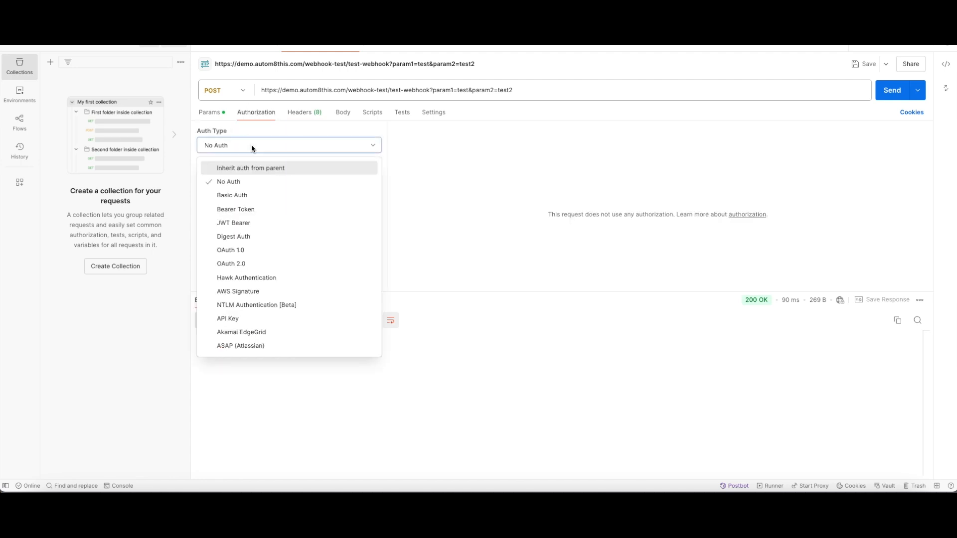
pyautogui.click(242, 225)
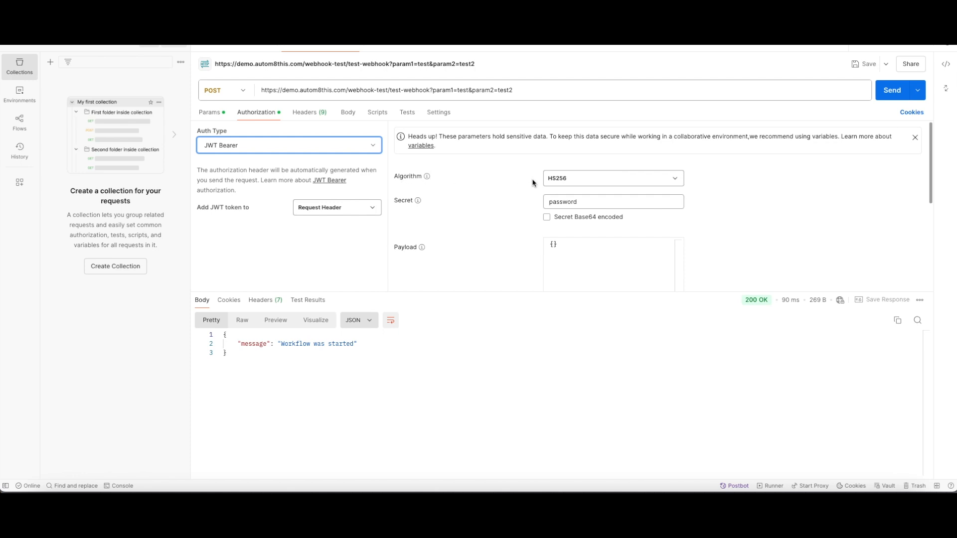
pyautogui.click(558, 203)
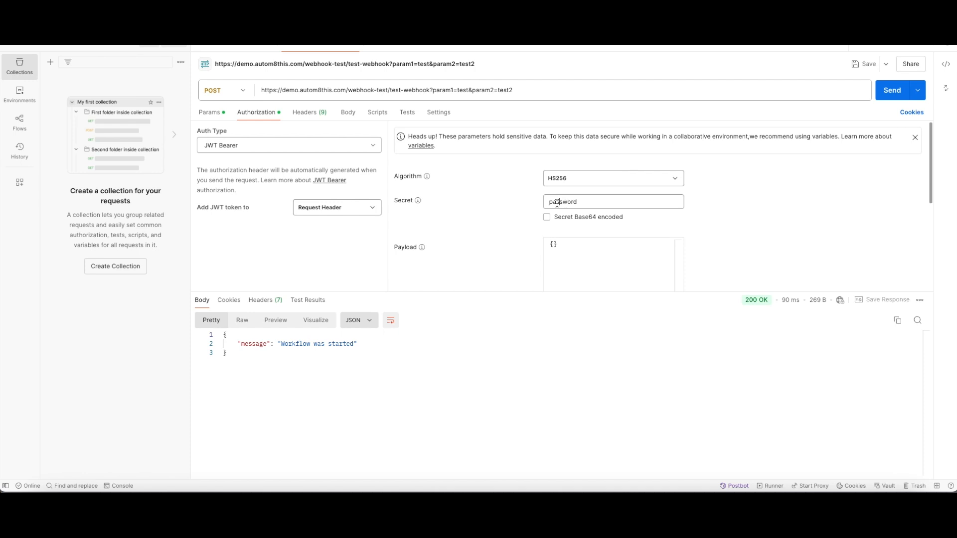
pyautogui.click(887, 97)
pyautogui.click(360, 503)
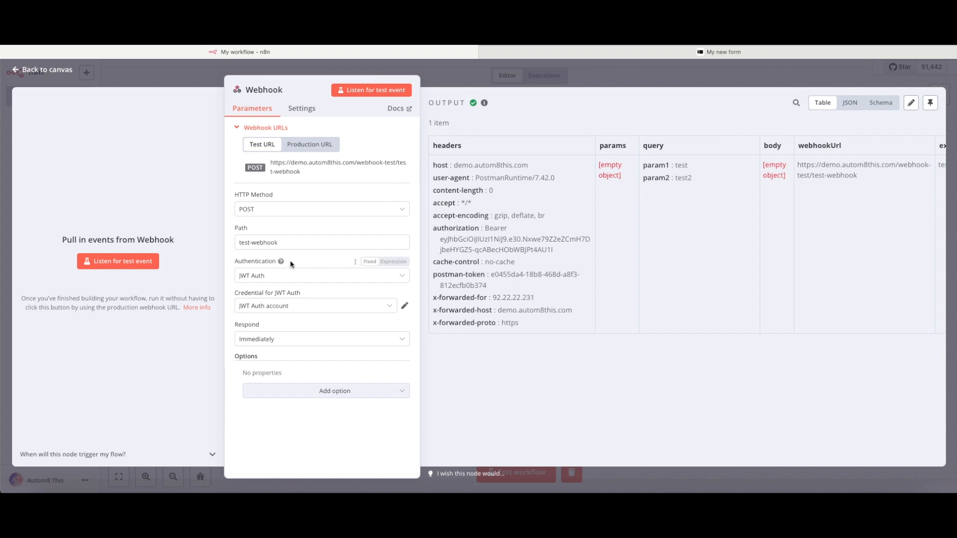
# - Switch the Webhook authentication from JWT Auth to Basic Auth
pyautogui.click(268, 278)
pyautogui.click(261, 299)
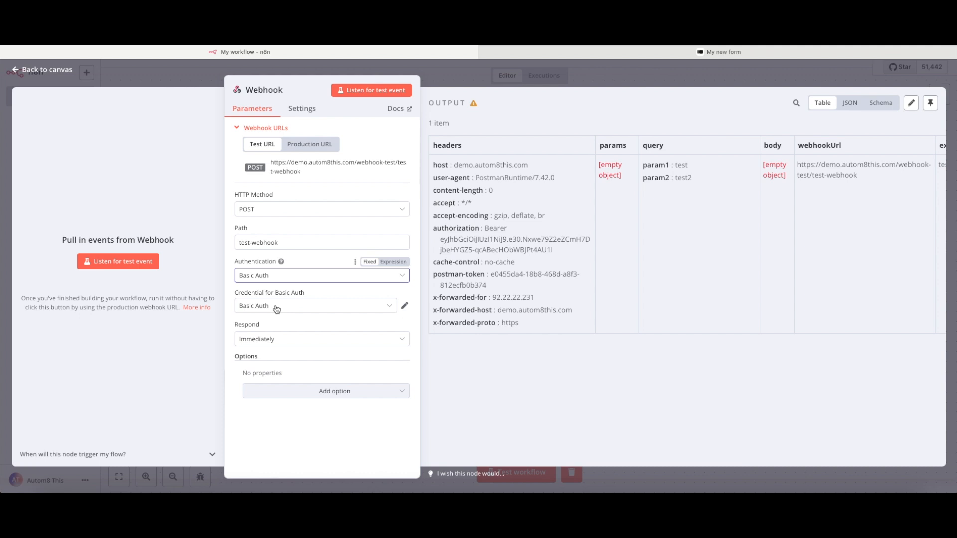
# - Save My workflow and create a new blank workflow, My workflow 2
pyautogui.click(450, 83)
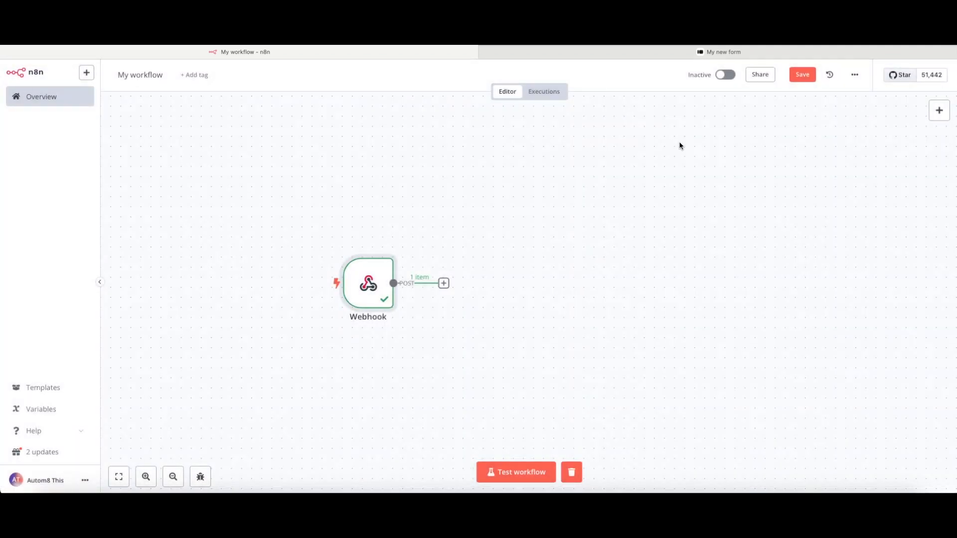
pyautogui.click(798, 79)
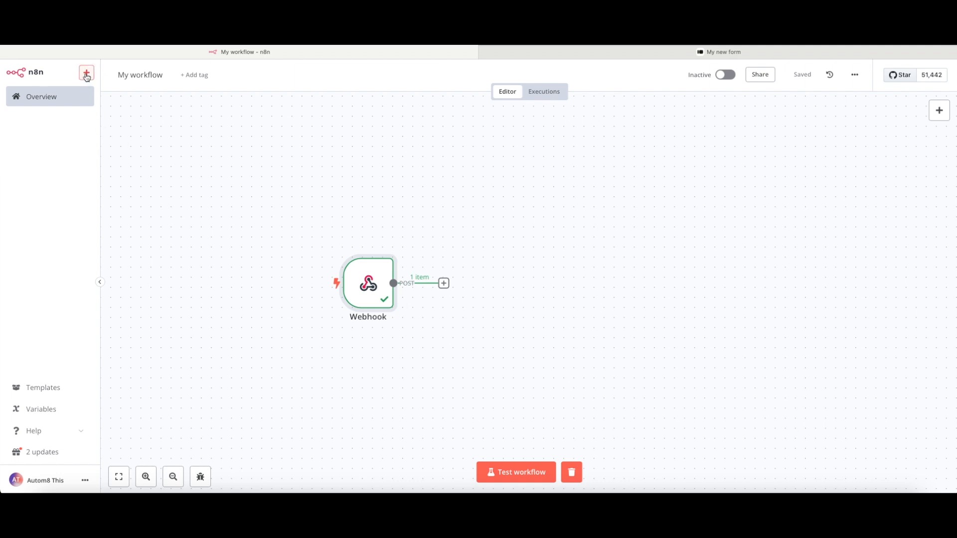
pyautogui.click(86, 74)
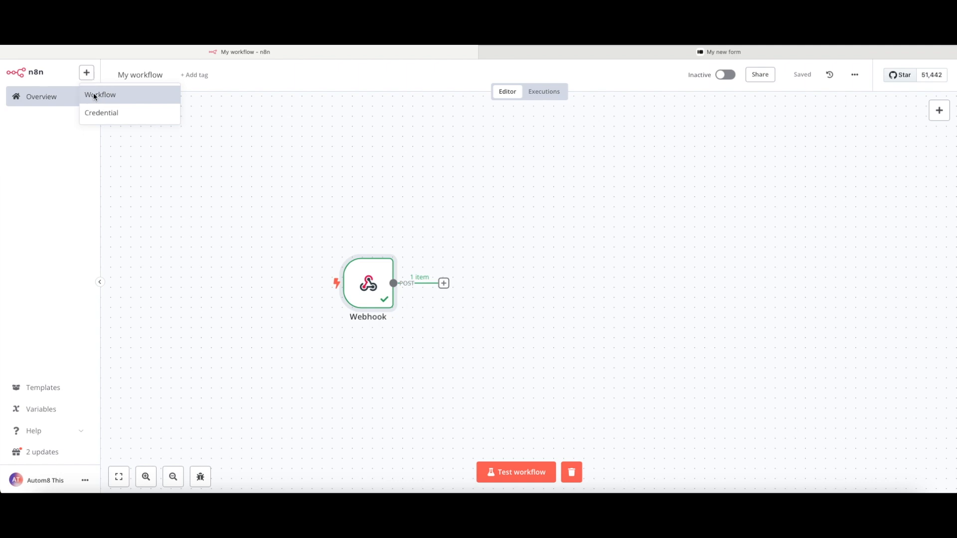
pyautogui.click(95, 95)
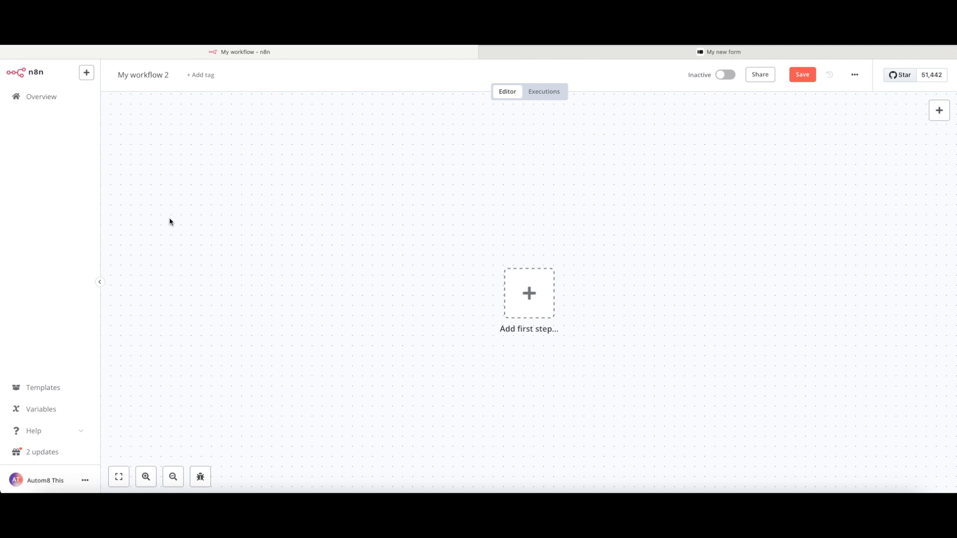
# - Add a manual 'When clicking Test workflow' trigger and move it left
pyautogui.click(527, 298)
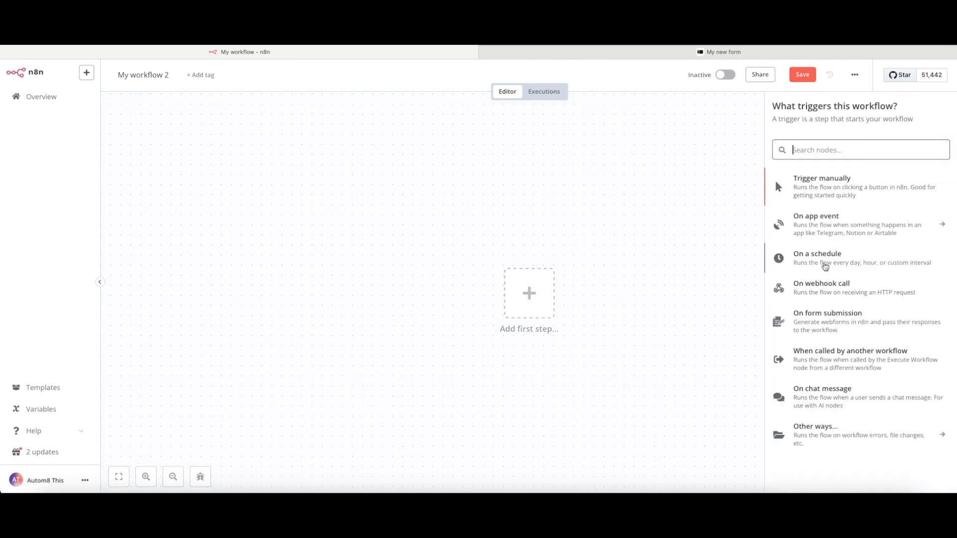
pyautogui.click(776, 187)
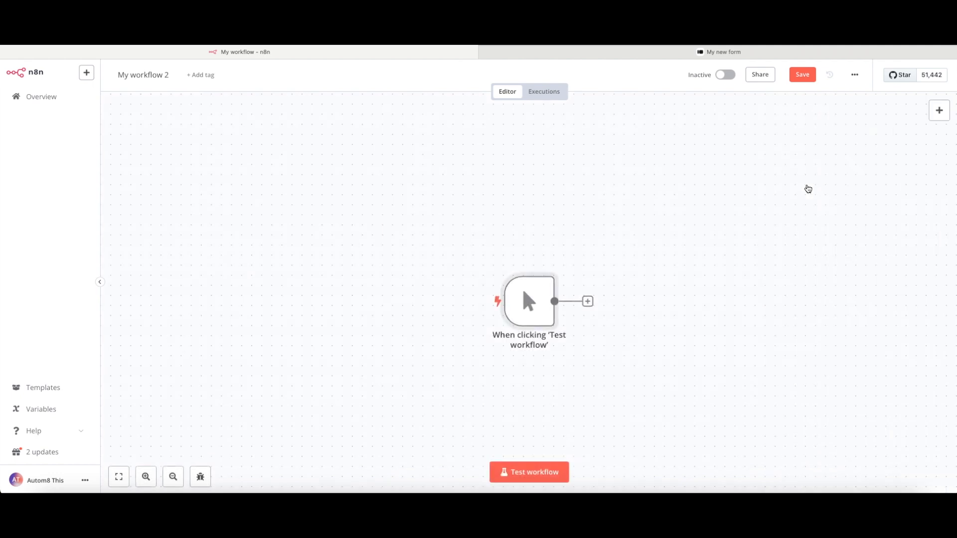
pyautogui.moveTo(523, 288); pyautogui.dragTo(382, 268)
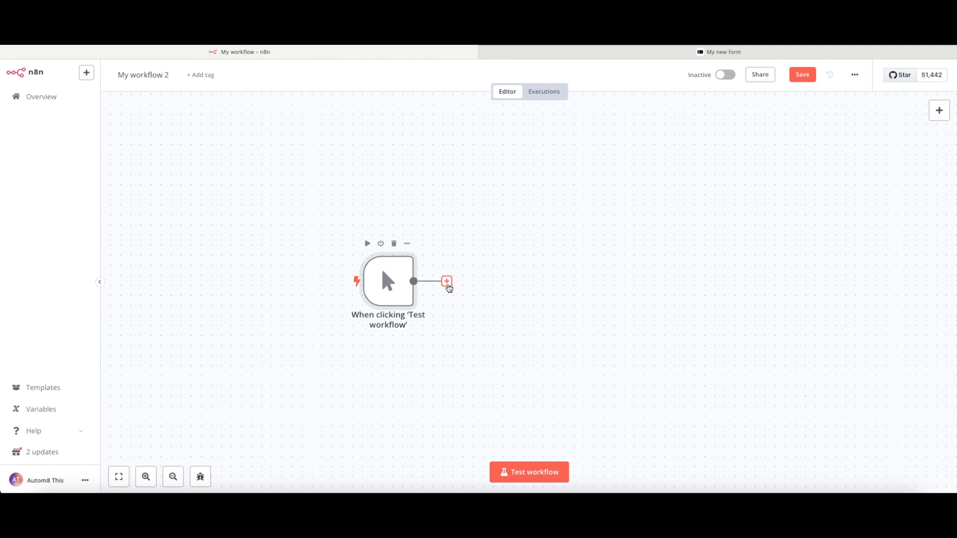
# - Add a Code node with the default JavaScript after the manual trigger
pyautogui.click(448, 285)
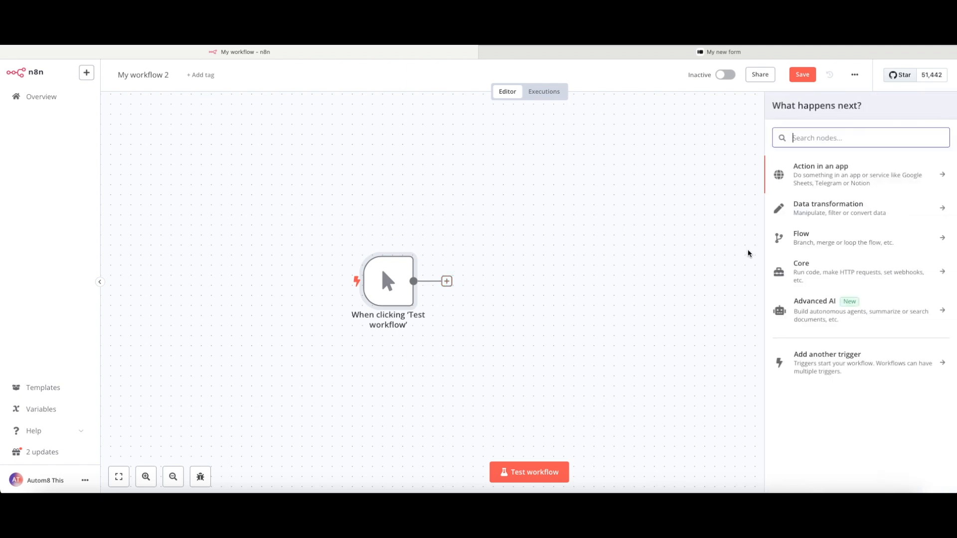
pyautogui.write('code')
pyautogui.click(830, 169)
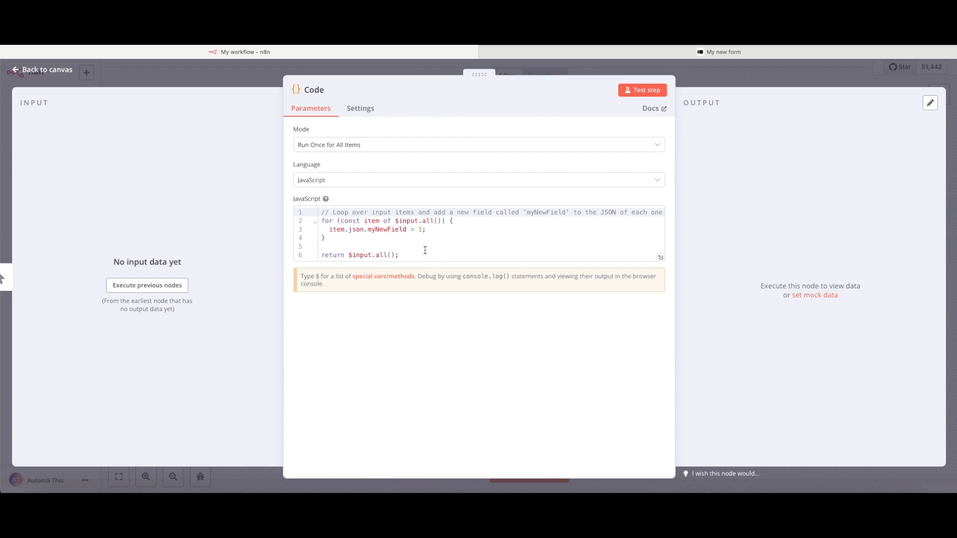
# - Replace the Code node's default code with the Base64 authorization header script
pyautogui.hotkey('ctrl', 'a')
pyautogui.click(425, 250)
pyautogui.hotkey('ctrl', 'a')
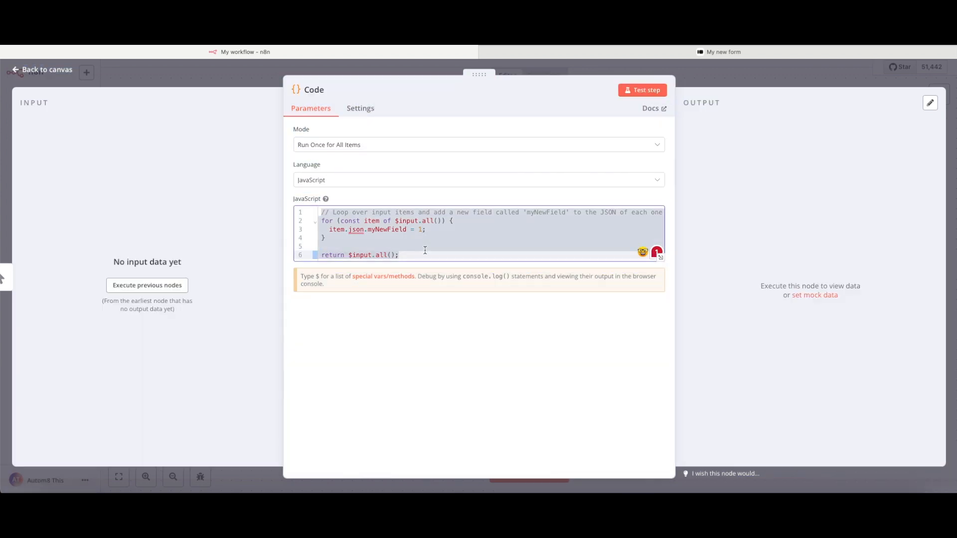
pyautogui.hotkey('ctrl', 'v')
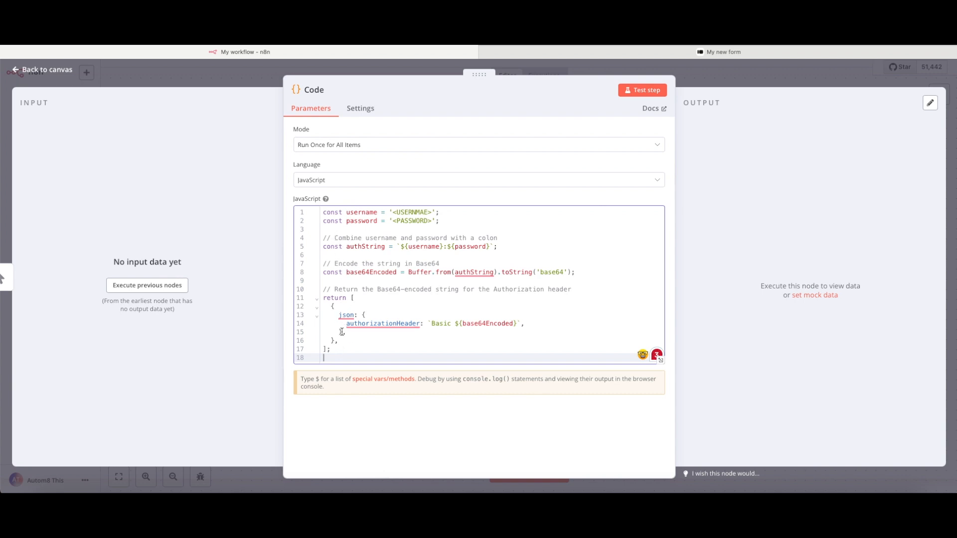
# - Fill the username and password placeholders with demo values and test the Code node
pyautogui.moveTo(432, 213); pyautogui.dragTo(394, 214)
pyautogui.write('username')
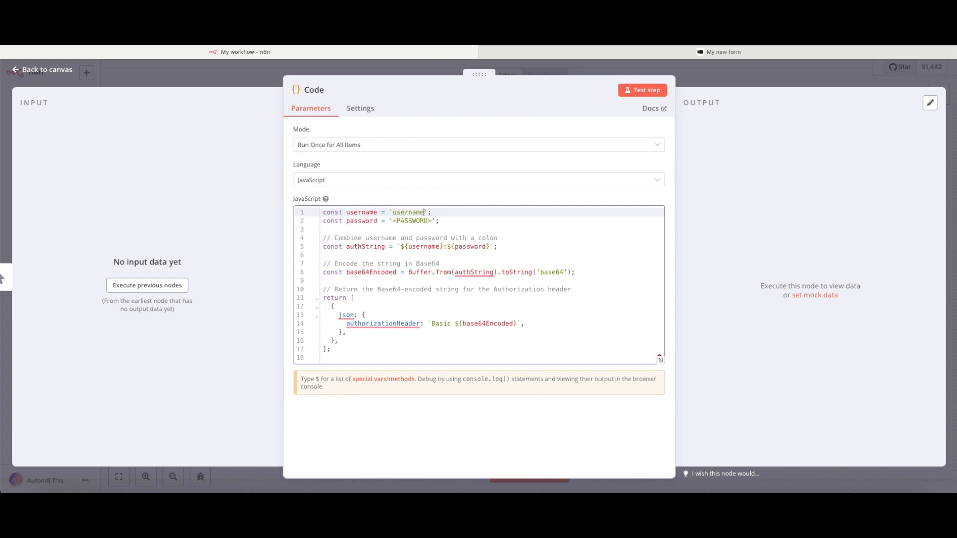
pyautogui.moveTo(432, 221); pyautogui.dragTo(393, 222)
pyautogui.write('password')
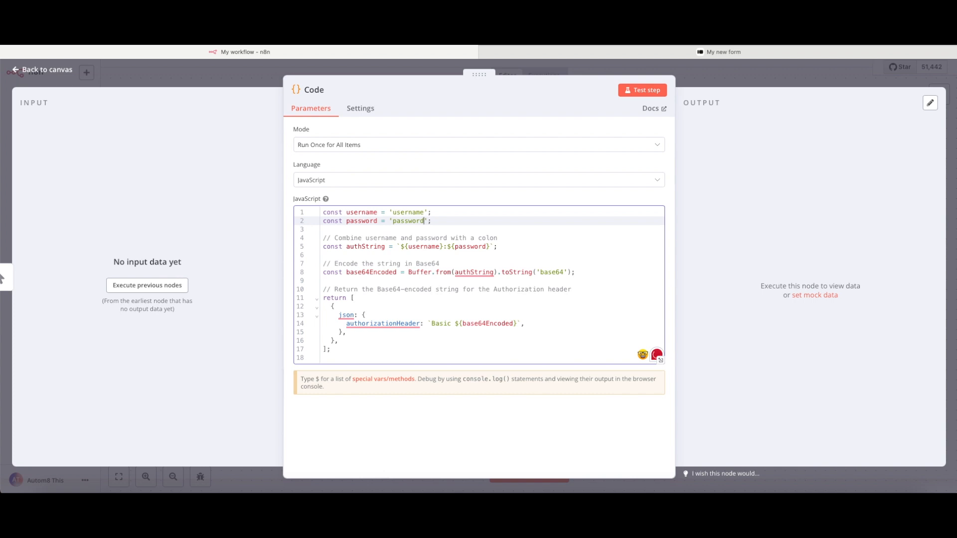
pyautogui.click(642, 91)
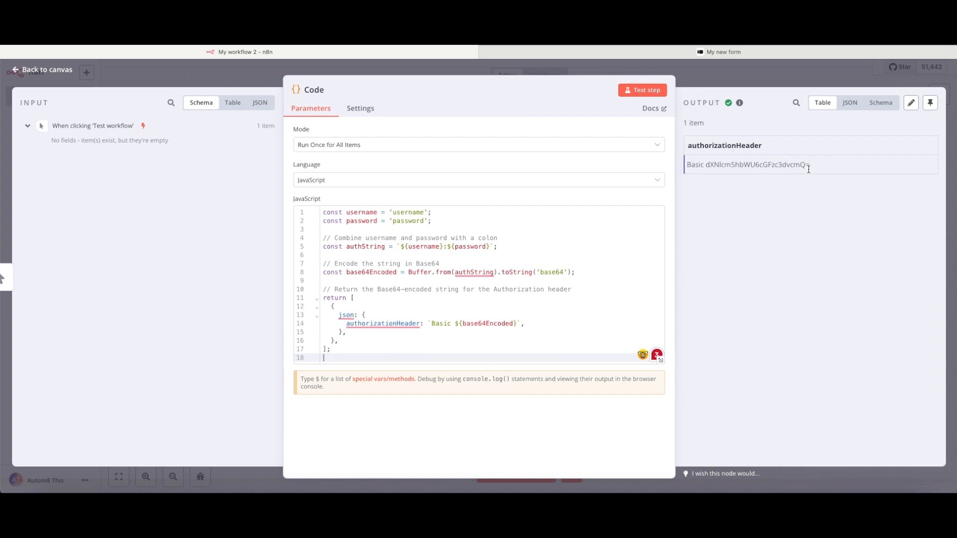
# - Copy the encoded authorizationHeader output value and go to the workflows Overview
pyautogui.moveTo(812, 165); pyautogui.dragTo(689, 165)
pyautogui.hotkey('ctrl', 'c')
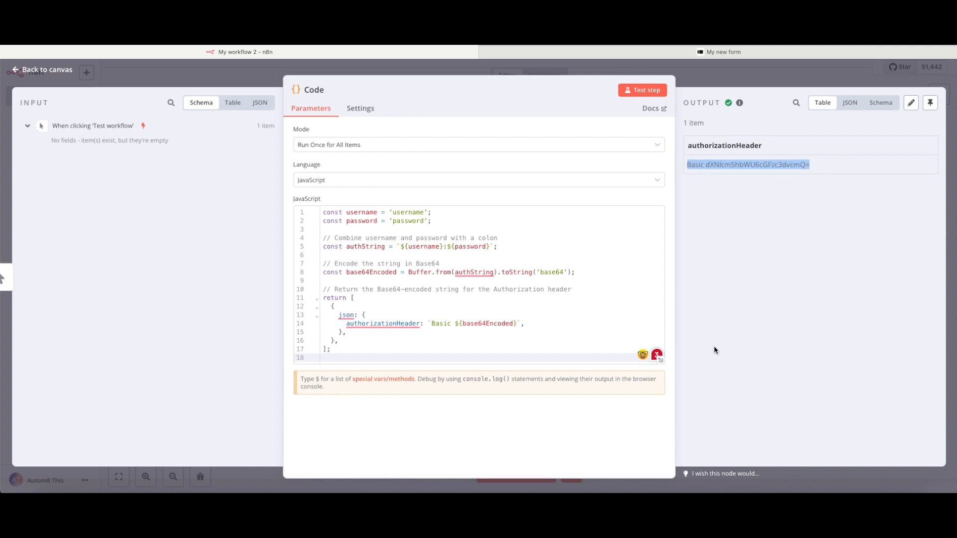
pyautogui.click(716, 85)
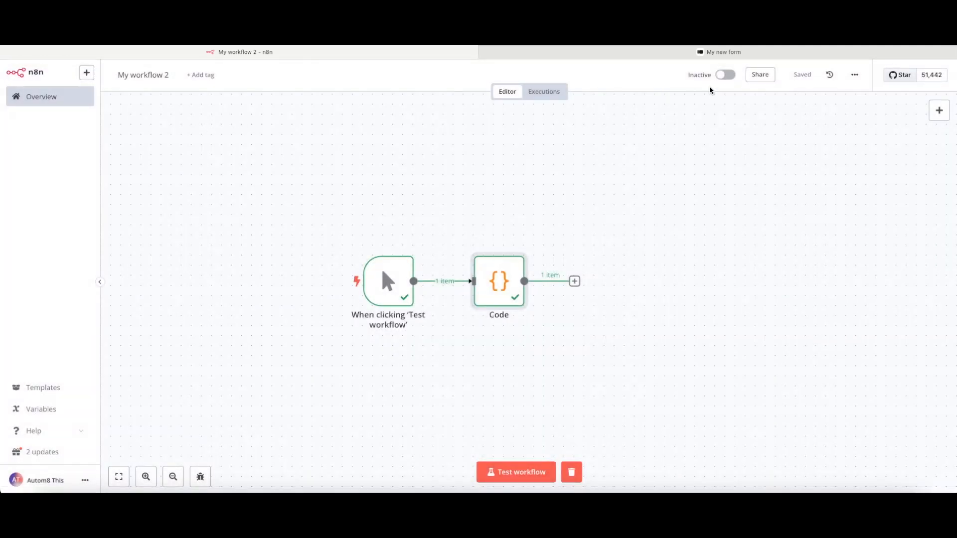
pyautogui.click(51, 98)
# - Open My workflow's Webhook node and start listening for a test event
pyautogui.click(289, 220)
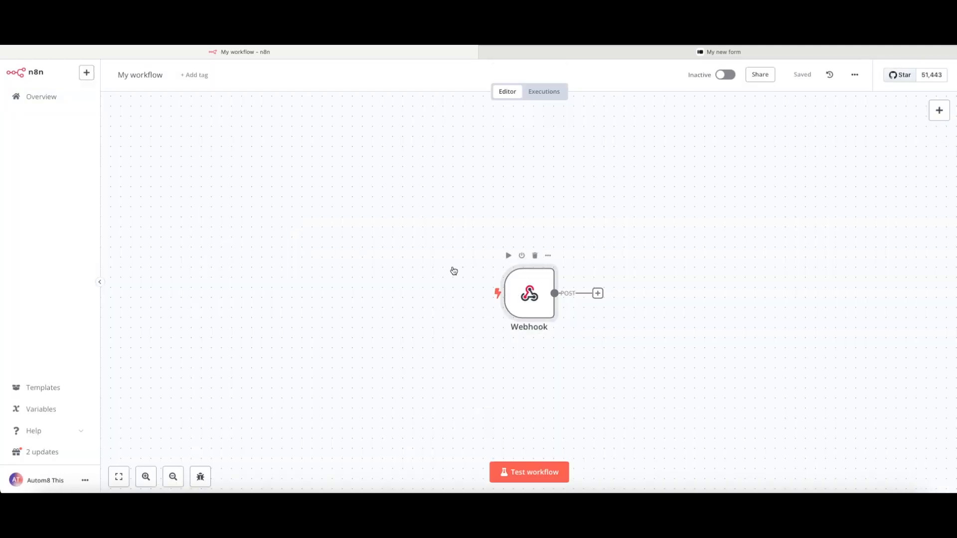
pyautogui.doubleClick(523, 292)
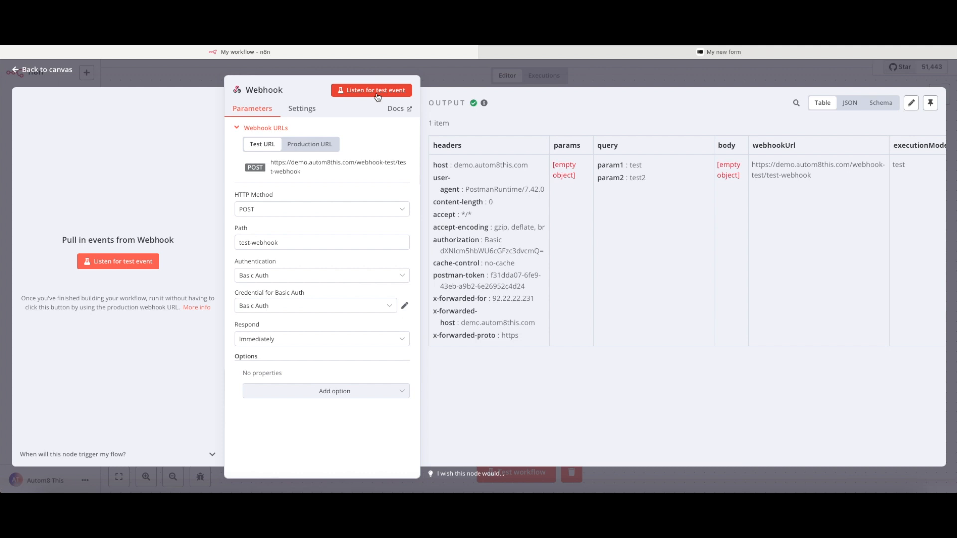
pyautogui.click(377, 93)
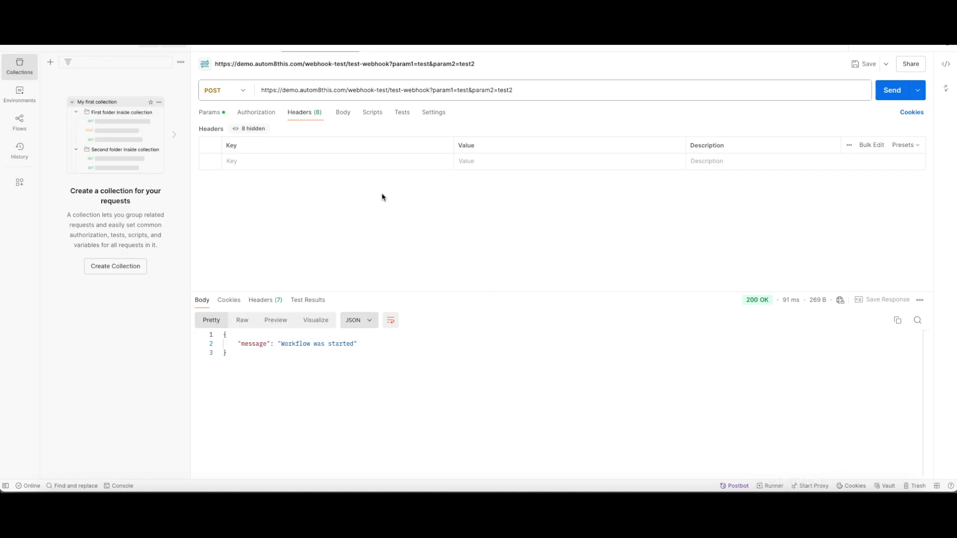
# - Add an Authorization header with the pasted Basic value in Postman and resend the POST
pyautogui.click(268, 116)
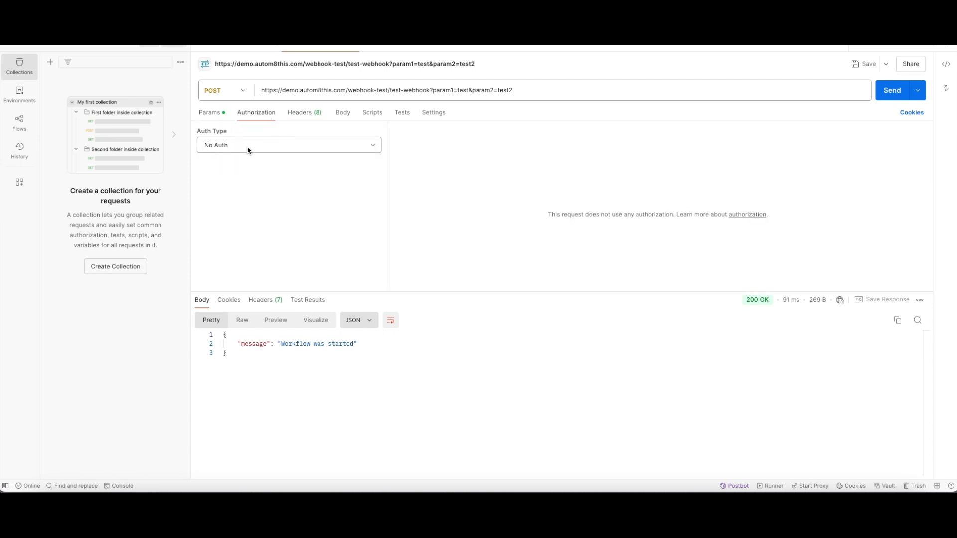
pyautogui.click(300, 115)
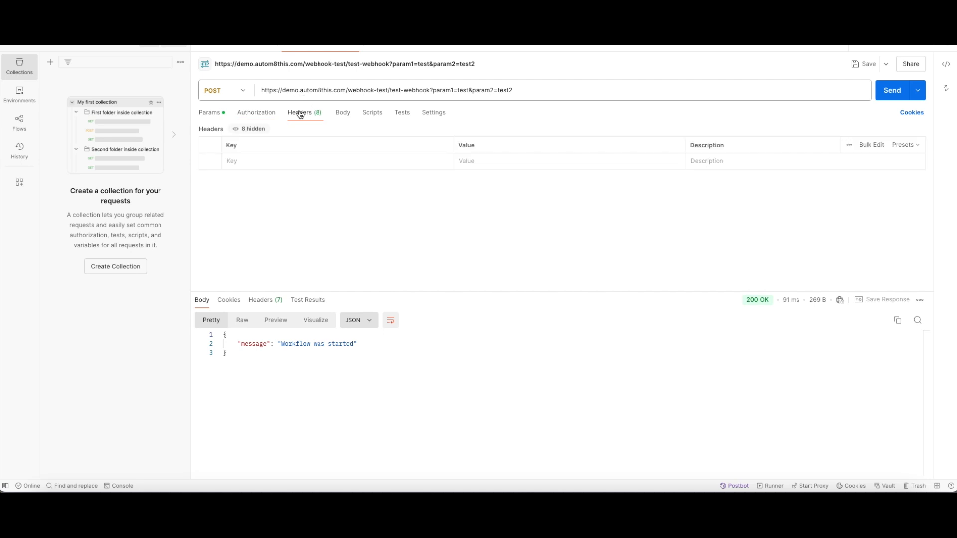
pyautogui.click(243, 161)
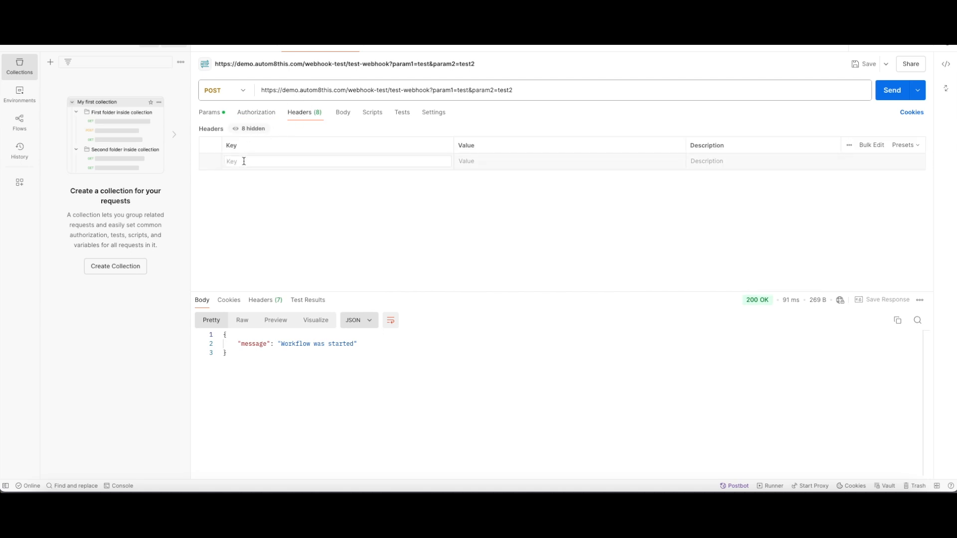
pyautogui.write('Au')
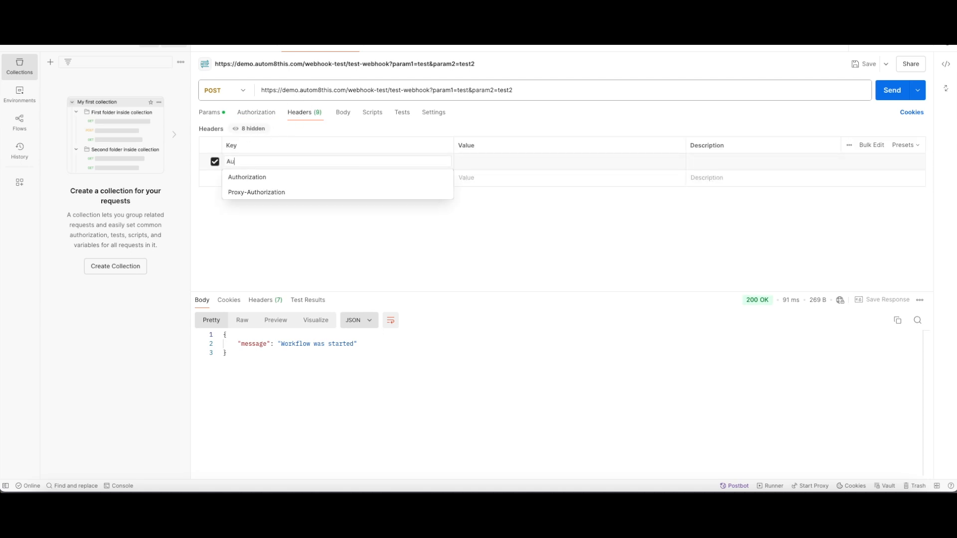
pyautogui.write('t')
pyautogui.click(240, 175)
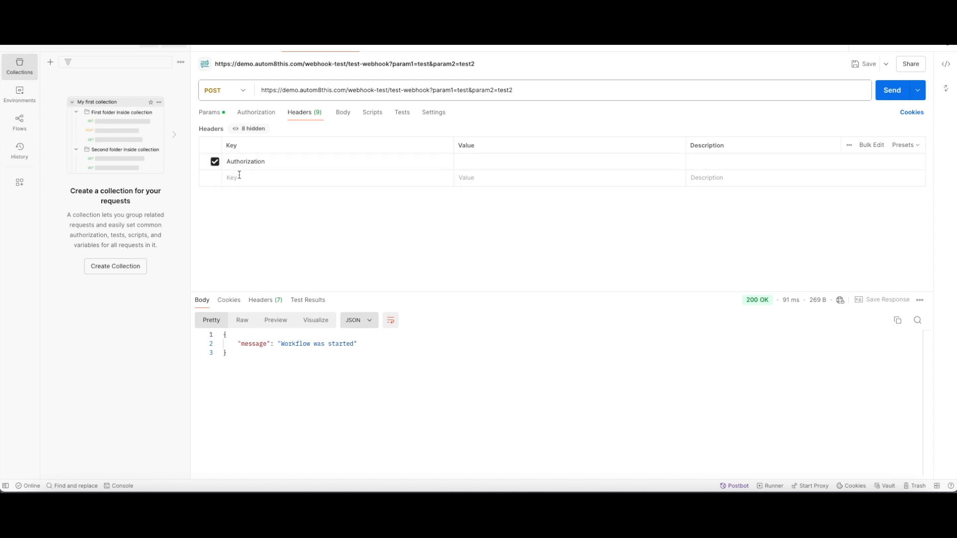
pyautogui.click(491, 165)
pyautogui.hotkey('ctrl', 'v')
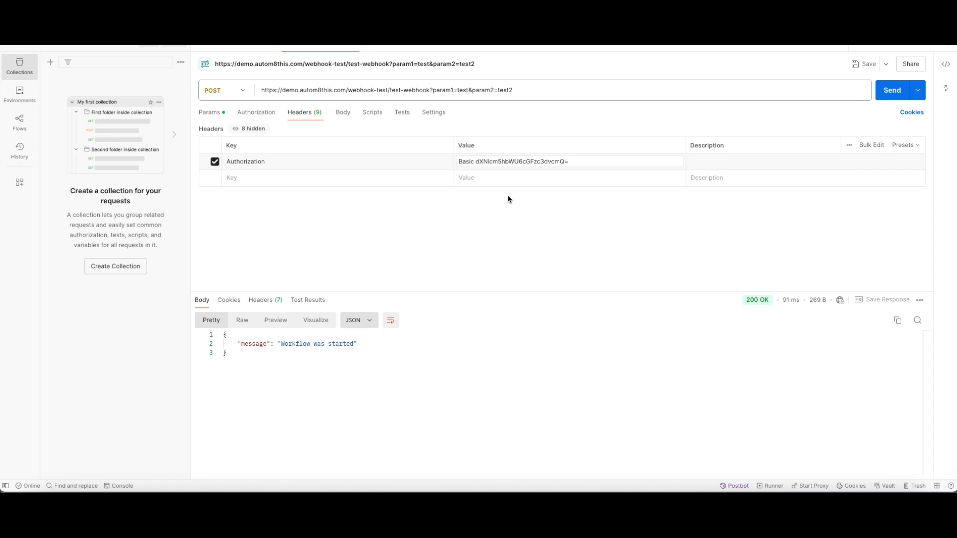
pyautogui.click(892, 91)
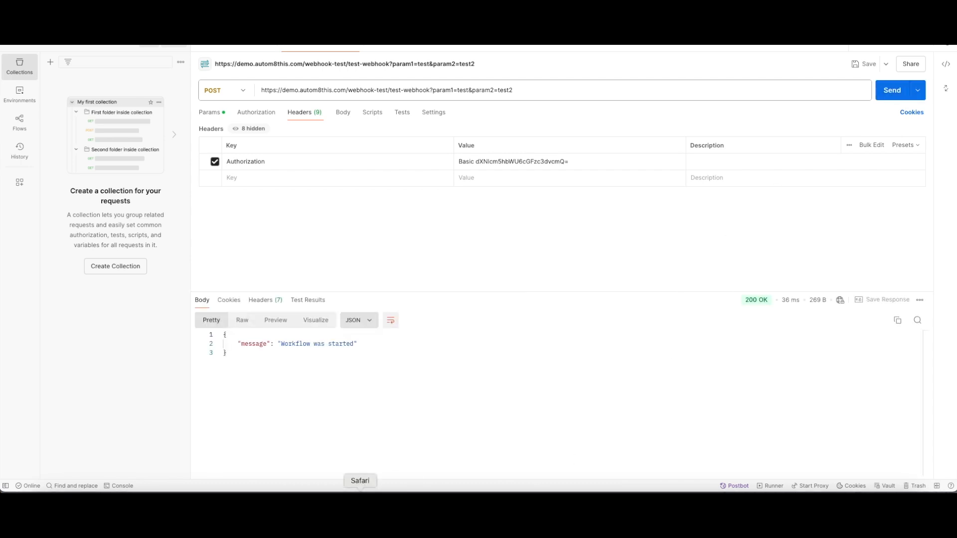
pyautogui.click(360, 491)
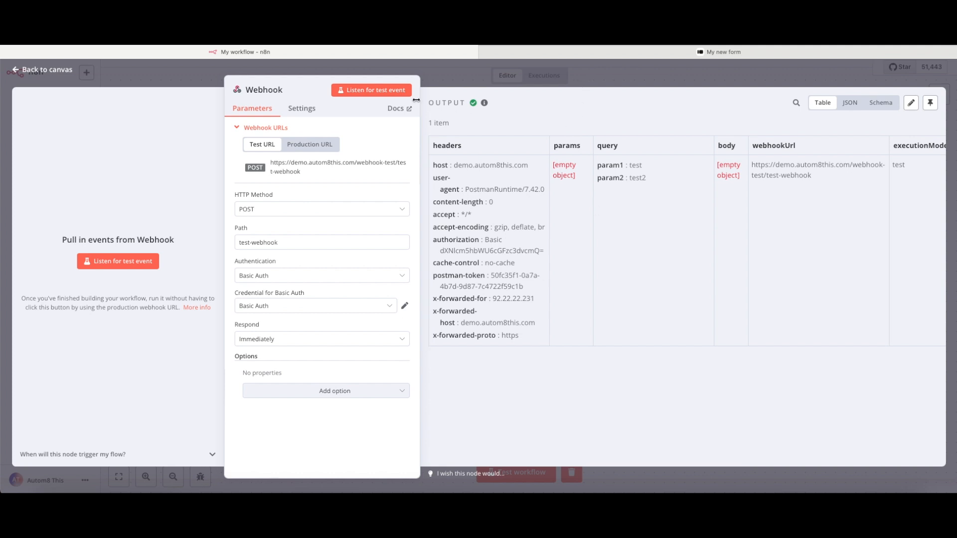
# - Change the Webhook authentication to None and listen for a test event again
pyautogui.click(368, 91)
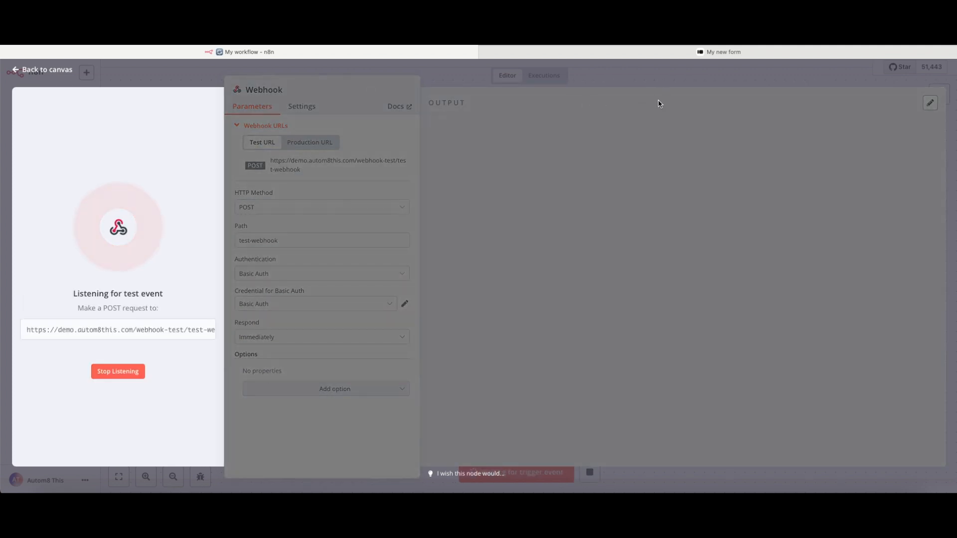
pyautogui.click(652, 54)
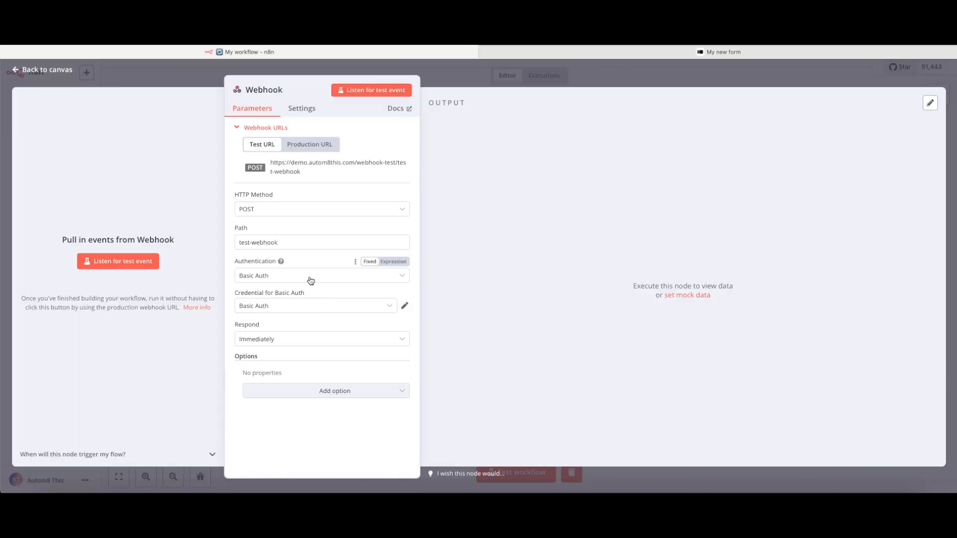
pyautogui.click(311, 280)
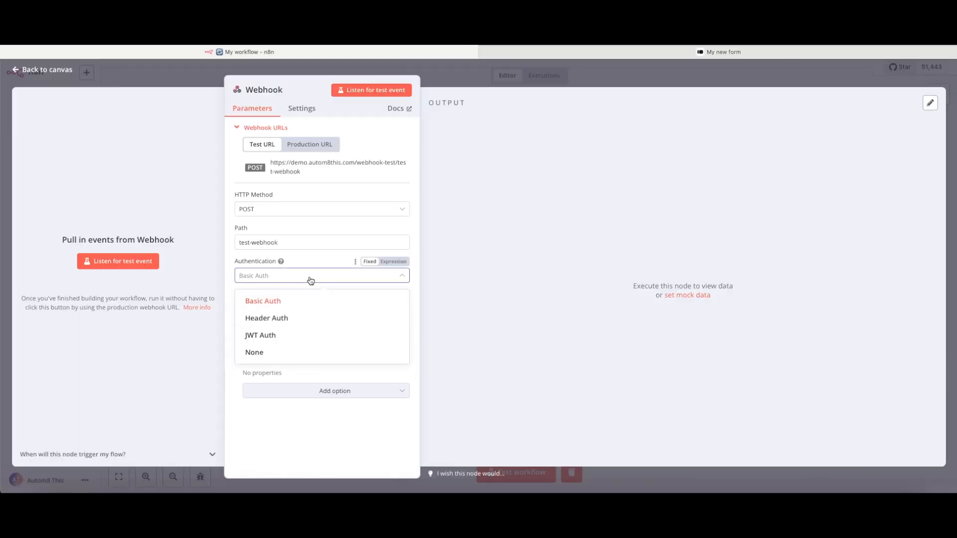
pyautogui.click(255, 352)
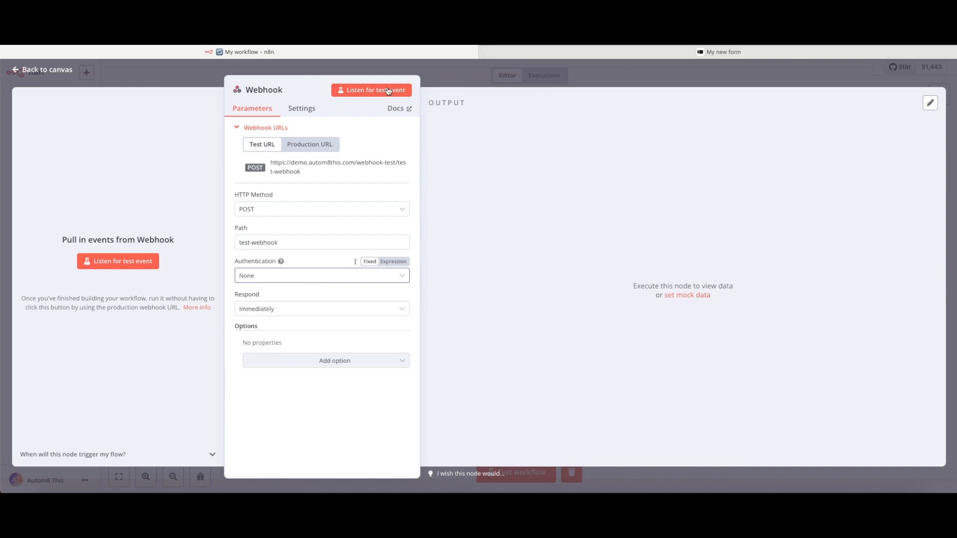
pyautogui.click(383, 91)
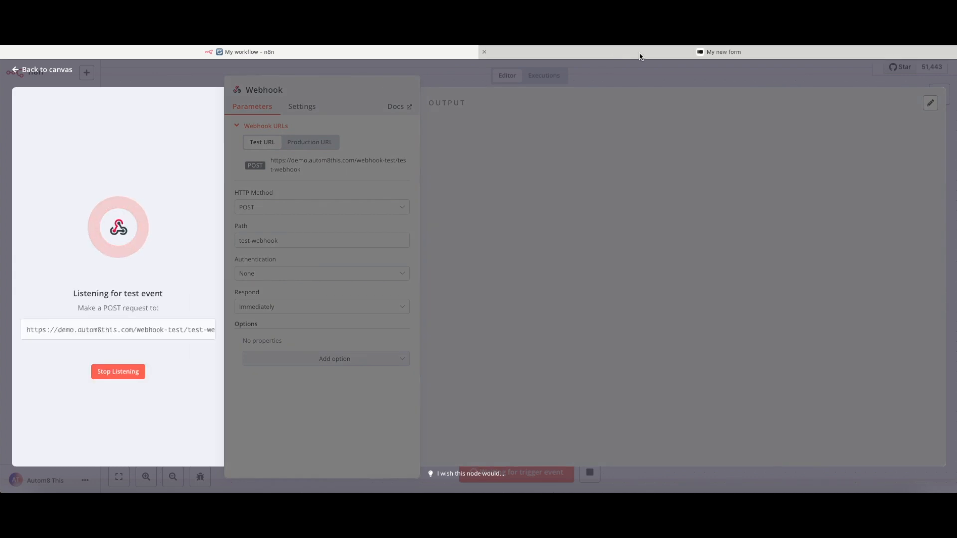
pyautogui.click(640, 55)
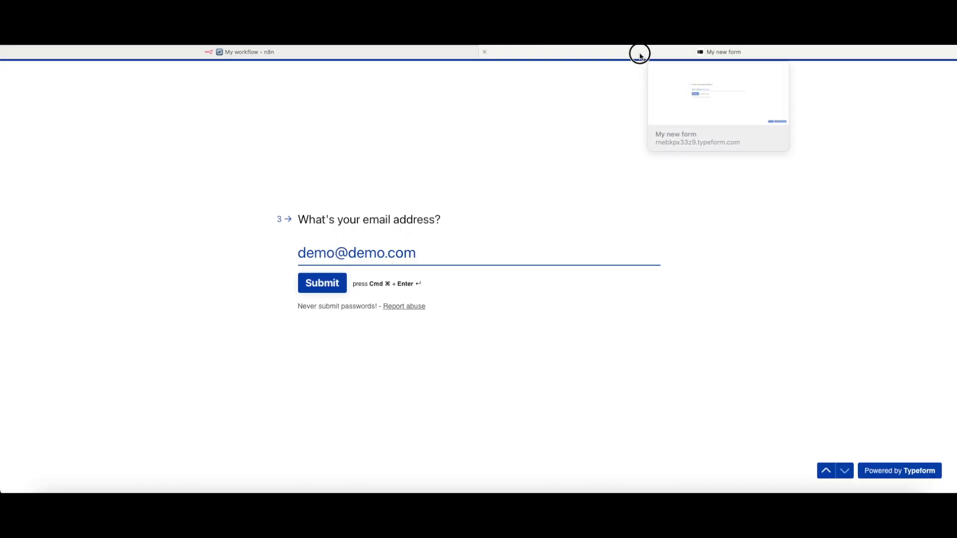
# - Submit the My new form Typeform with a rating of 1, then return to n8n
pyautogui.click(332, 285)
pyautogui.click(331, 285)
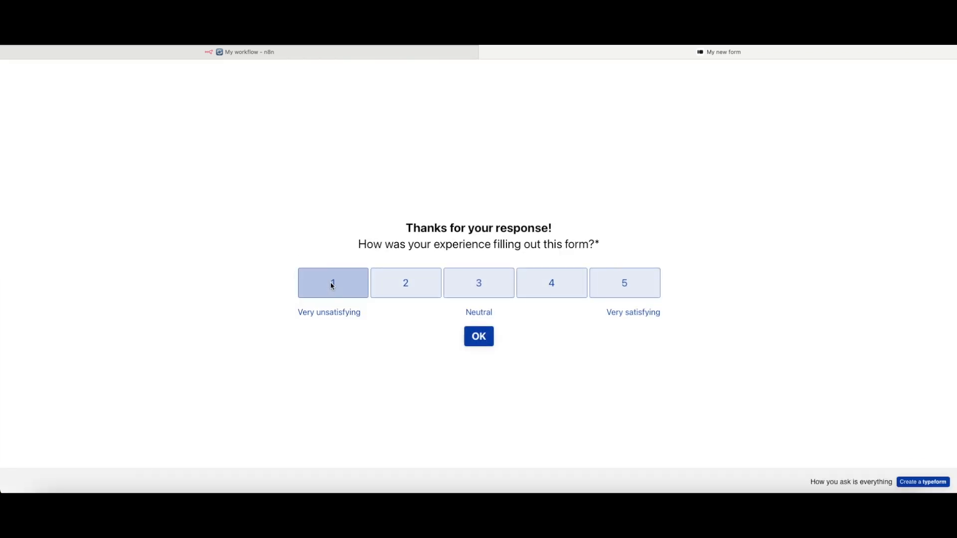
pyautogui.click(308, 55)
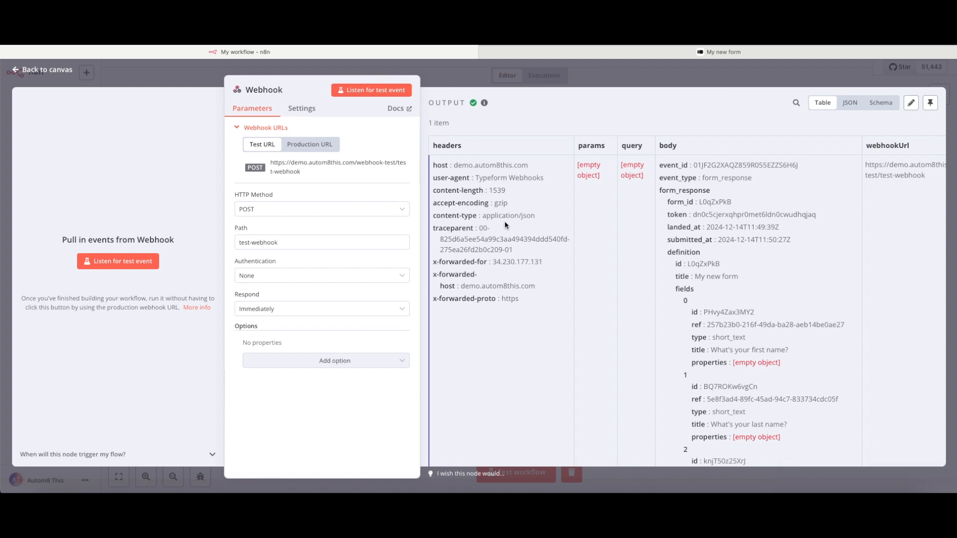
# - Scroll through the Typeform answers in the Webhook output, then close the node
pyautogui.hscroll(5, 504, 225)
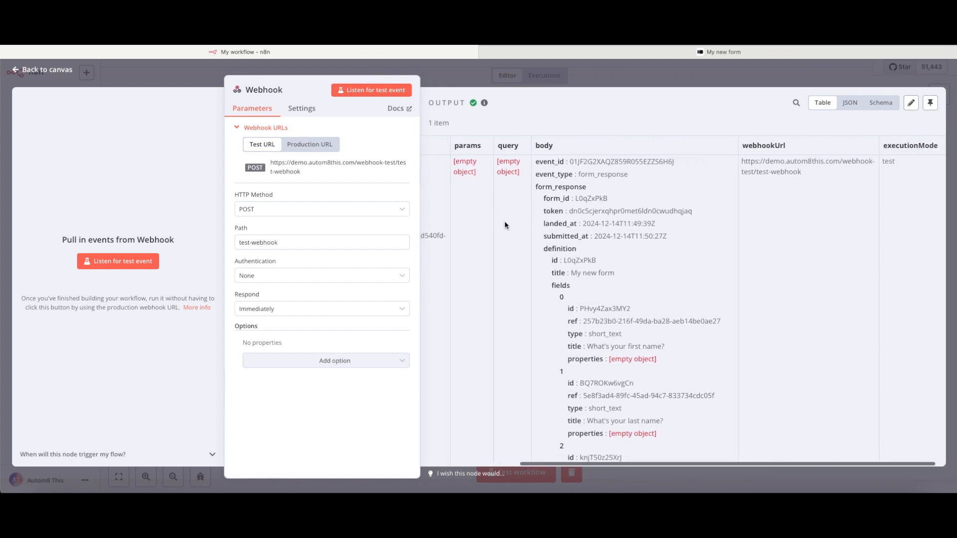
pyautogui.hscroll(-1, 552, 222)
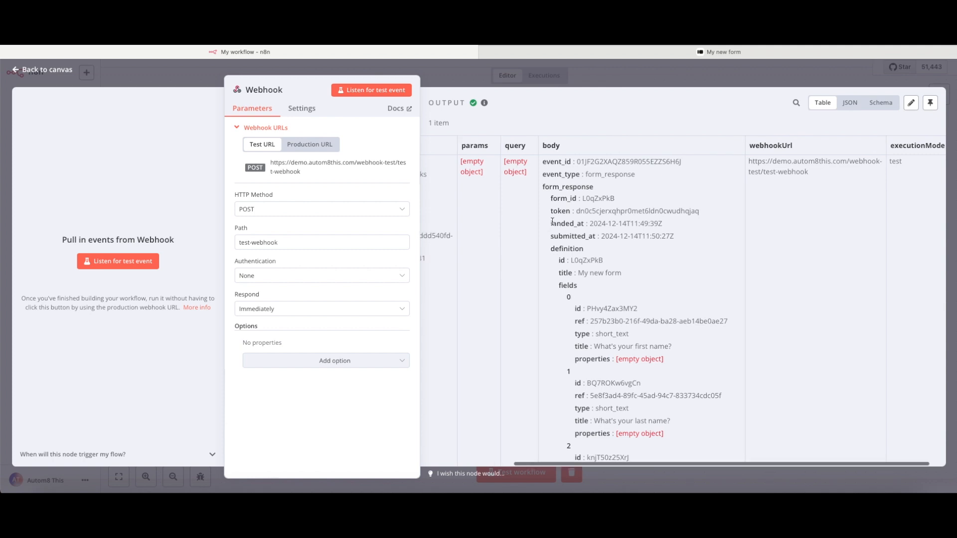
pyautogui.hscroll(-4, 552, 221)
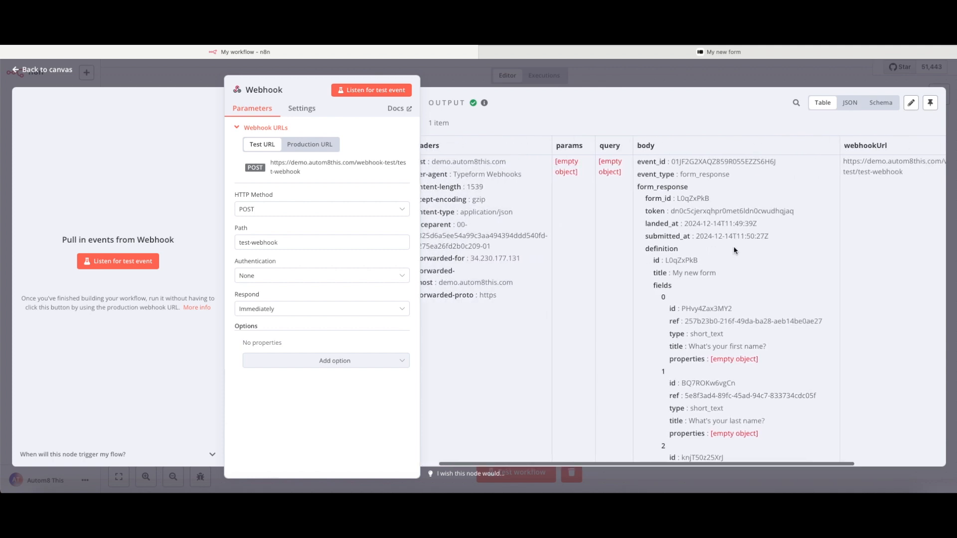
pyautogui.hscroll(5, 735, 250)
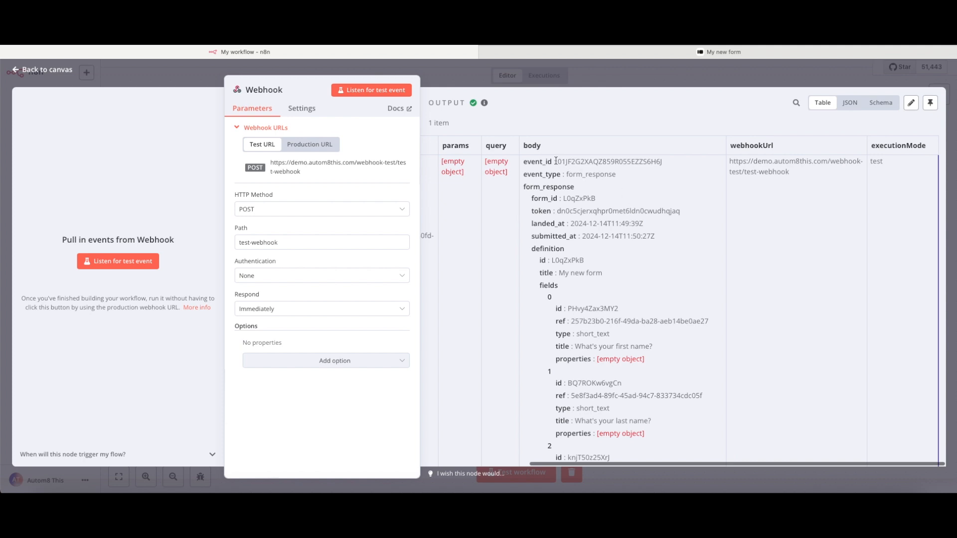
pyautogui.scroll(-2, 558, 243)
pyautogui.scroll(-10, 559, 243)
pyautogui.scroll(-8, 559, 244)
pyautogui.scroll(-2, 559, 247)
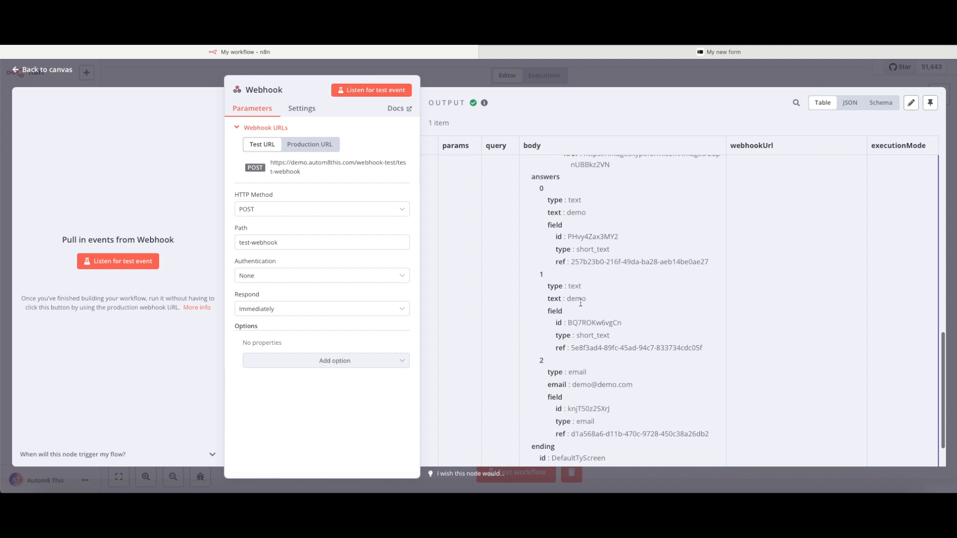
pyautogui.scroll(-2, 581, 303)
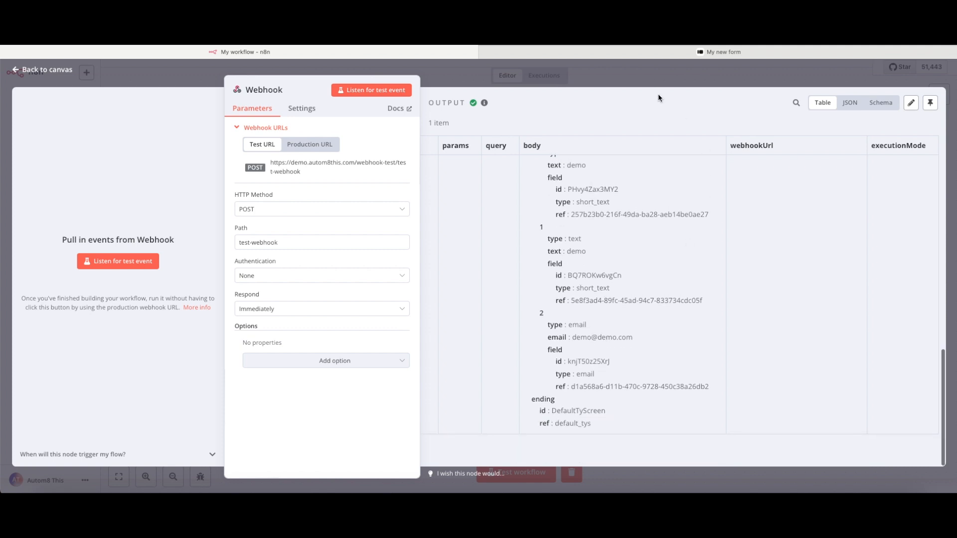
pyautogui.click(646, 82)
# - Add a Core HTTP Request node after the Webhook
pyautogui.click(605, 294)
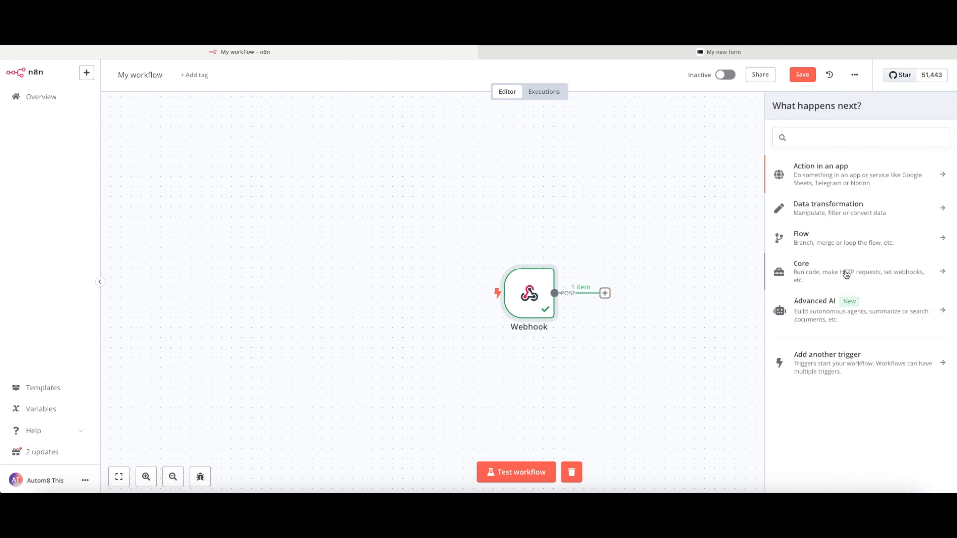
pyautogui.click(847, 273)
pyautogui.click(814, 224)
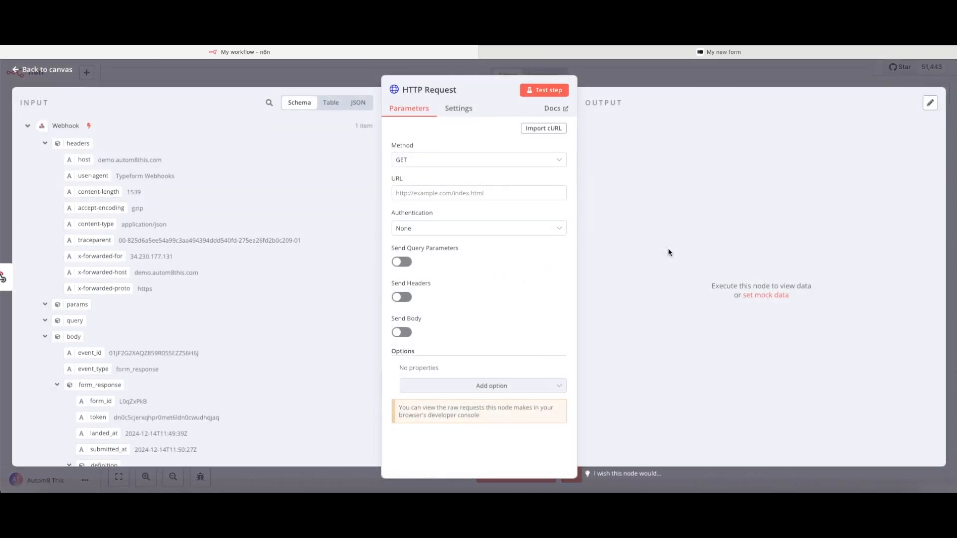
# - Enable Send Body and map its JSON value to answers[0].text, then return to the canvas
pyautogui.click(402, 332)
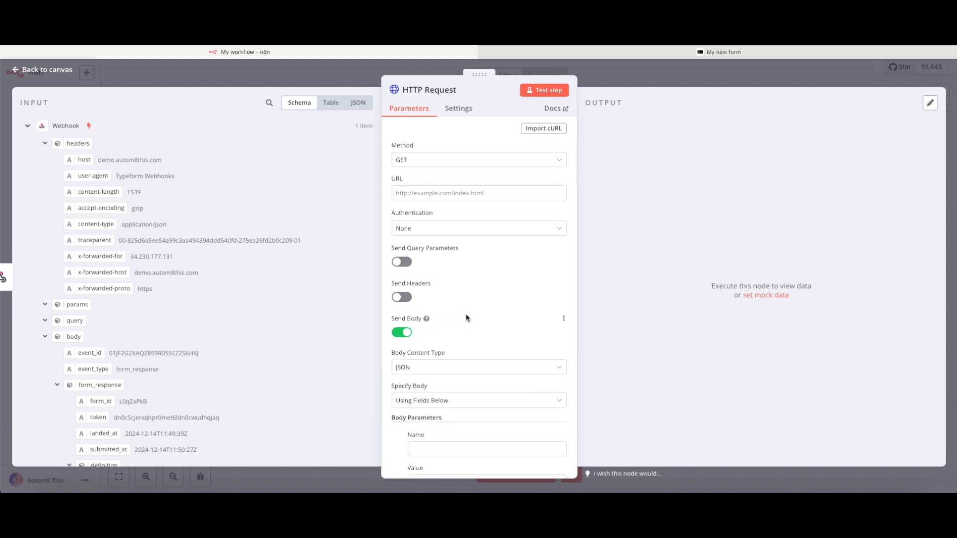
pyautogui.scroll(-3, 466, 318)
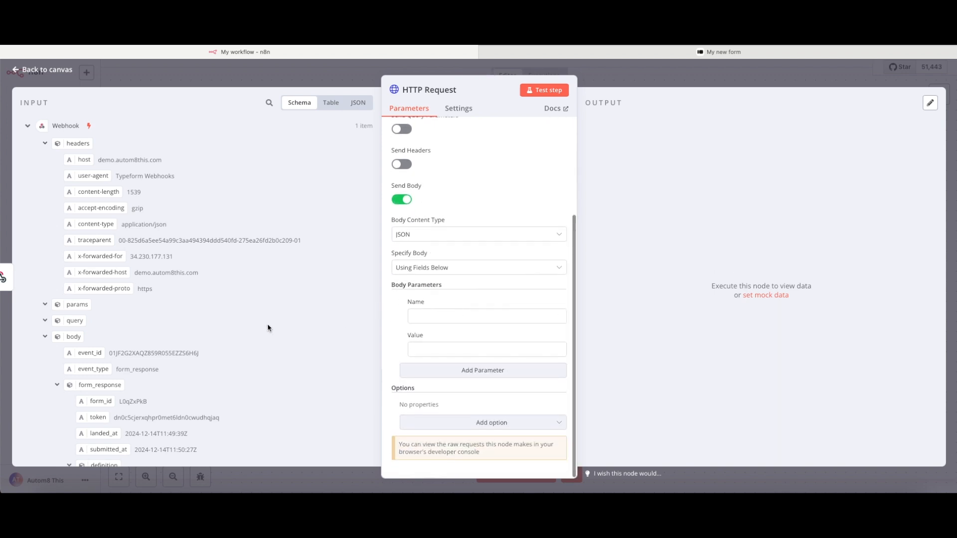
pyautogui.scroll(-10, 268, 328)
pyautogui.scroll(-8, 267, 328)
pyautogui.scroll(-9, 268, 328)
pyautogui.scroll(-3, 268, 324)
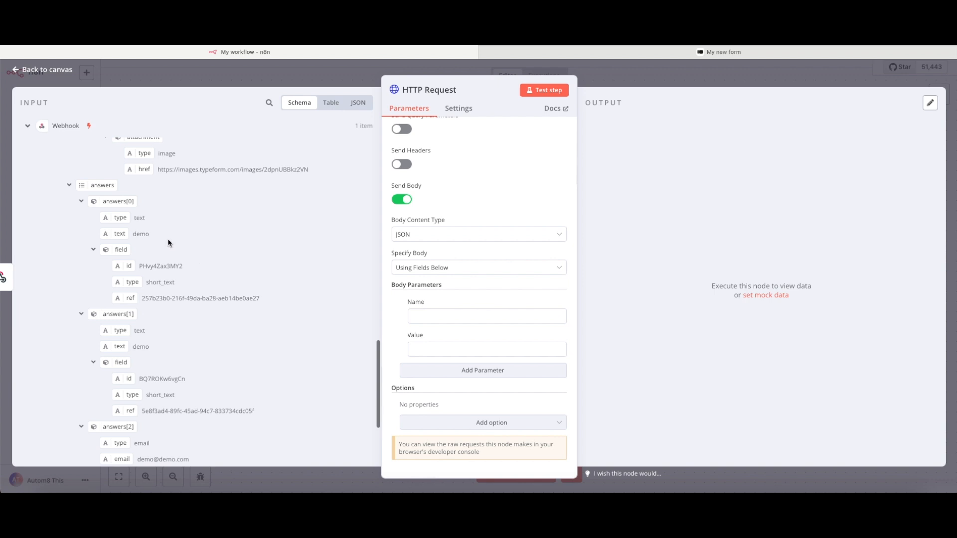
pyautogui.moveTo(120, 235); pyautogui.dragTo(420, 342)
pyautogui.moveTo(422, 352); pyautogui.dragTo(423, 351)
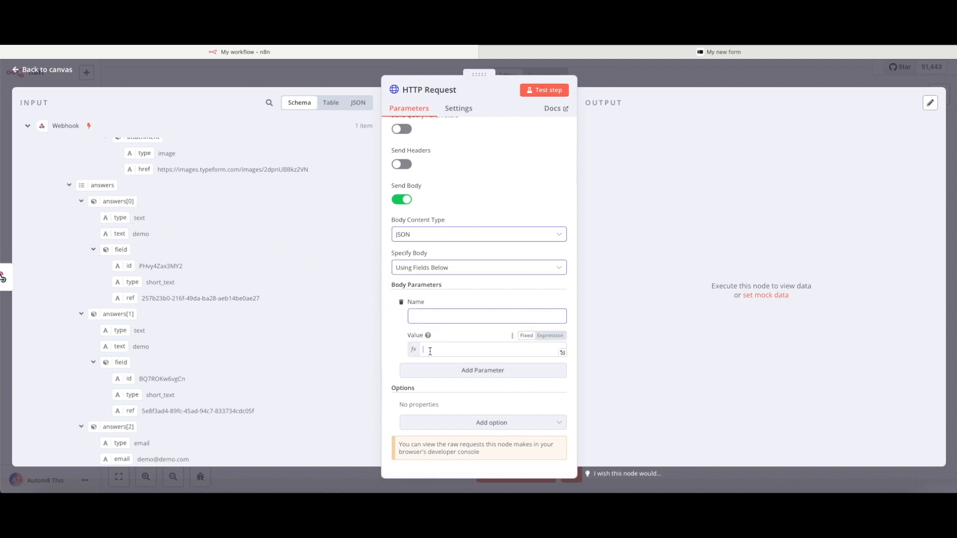
pyautogui.click(397, 376)
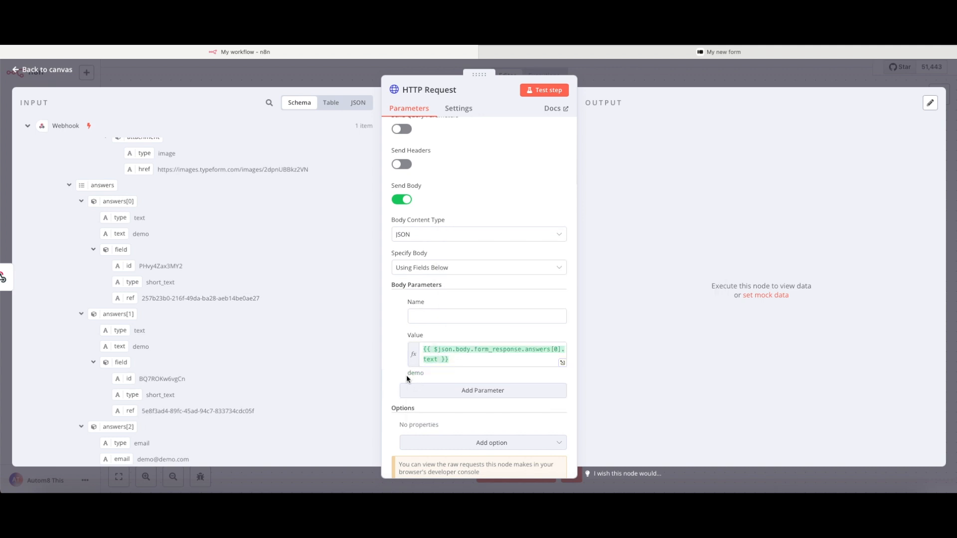
pyautogui.click(602, 85)
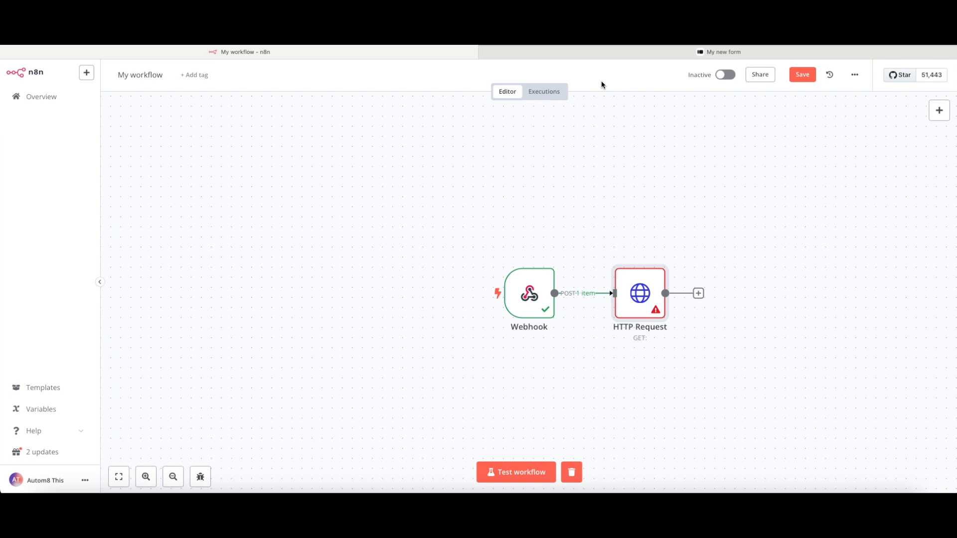